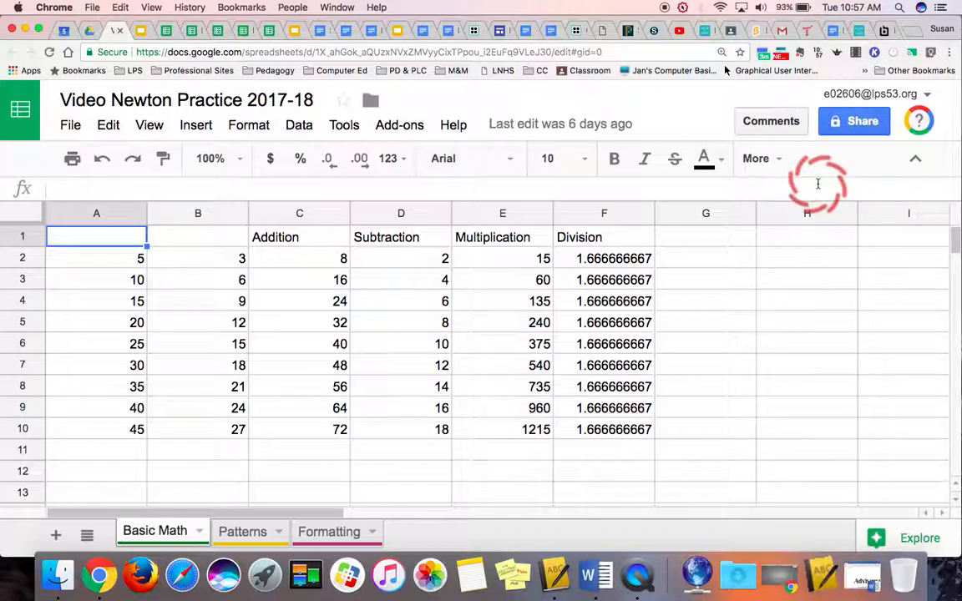
Zoom the browser page out to 100% so more of the spreadsheet fits on screen
{"action": "left_click", "coordinate": [950, 53]}
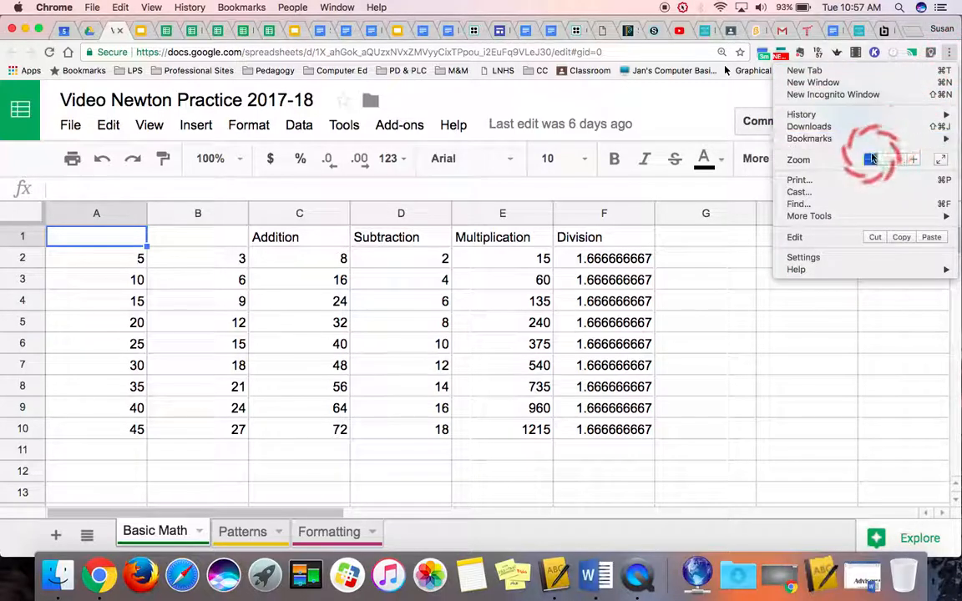
{"action": "left_click", "coordinate": [871, 160]}
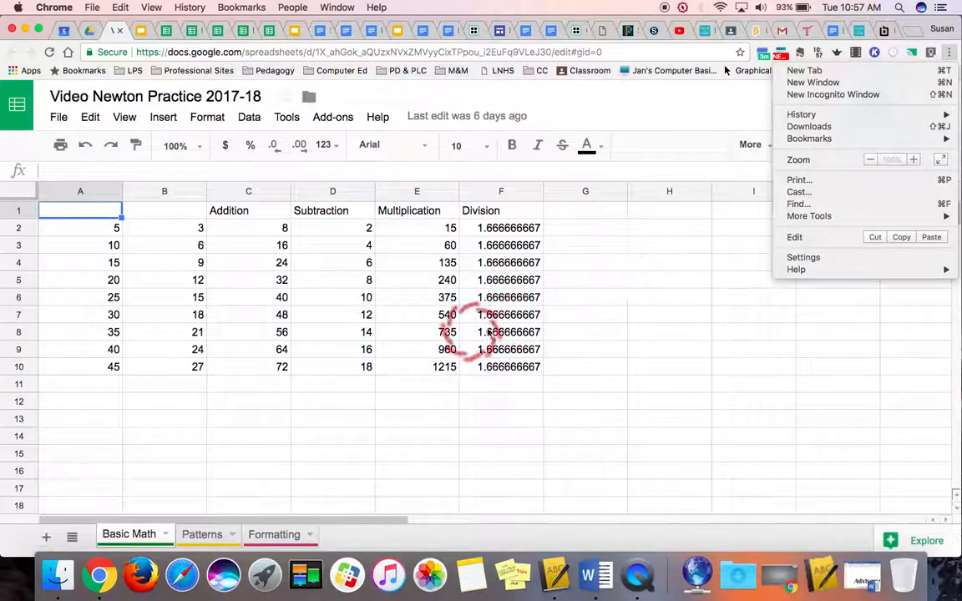
{"action": "left_click", "coordinate": [605, 142]}
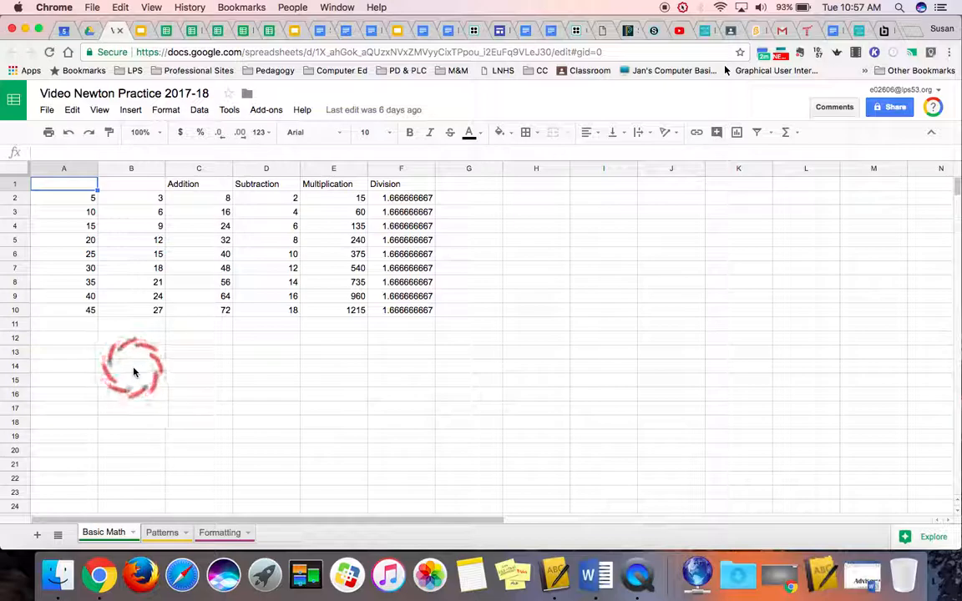
{"action": "left_click", "coordinate": [797, 136]}
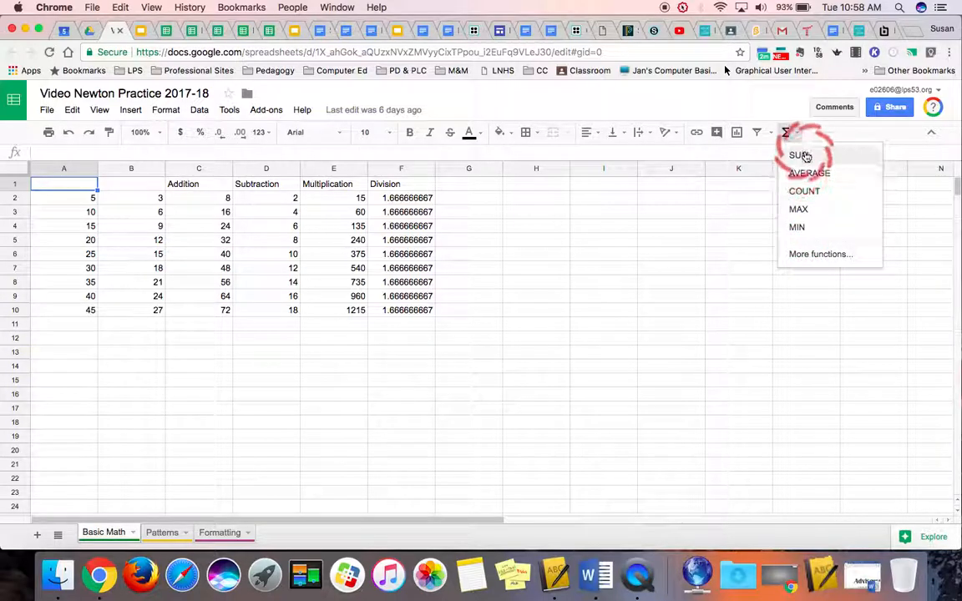
{"action": "left_click", "coordinate": [826, 189]}
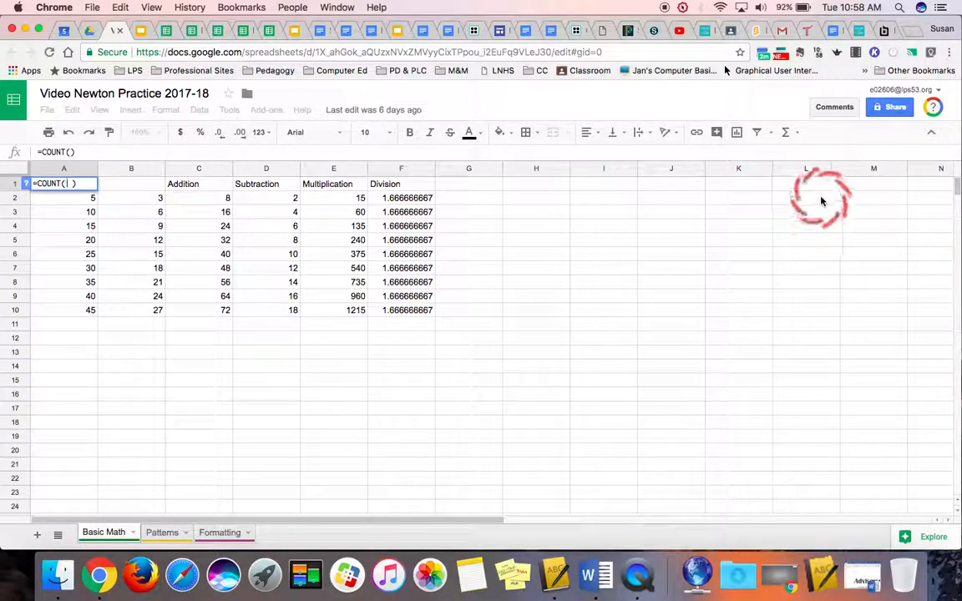
{"action": "key", "text": "Escape"}
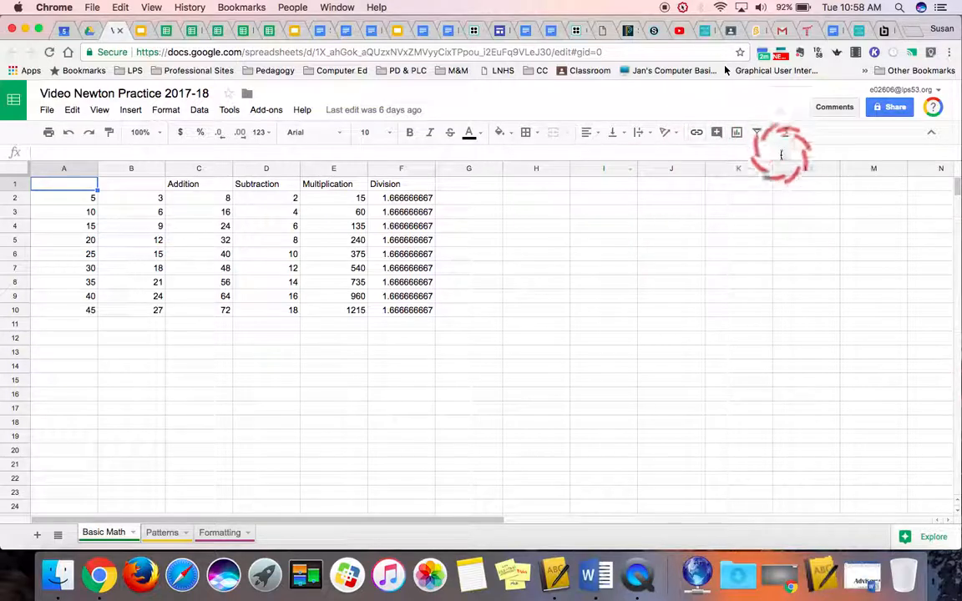
Open the full Google spreadsheets function list and look through the available functions by type
{"action": "left_click", "coordinate": [799, 139]}
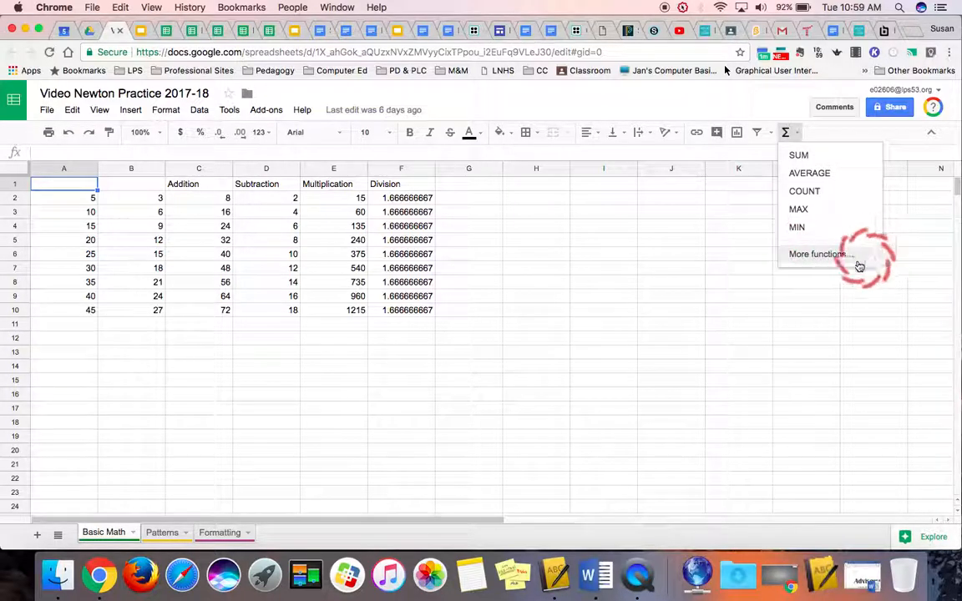
{"action": "left_click", "coordinate": [806, 263]}
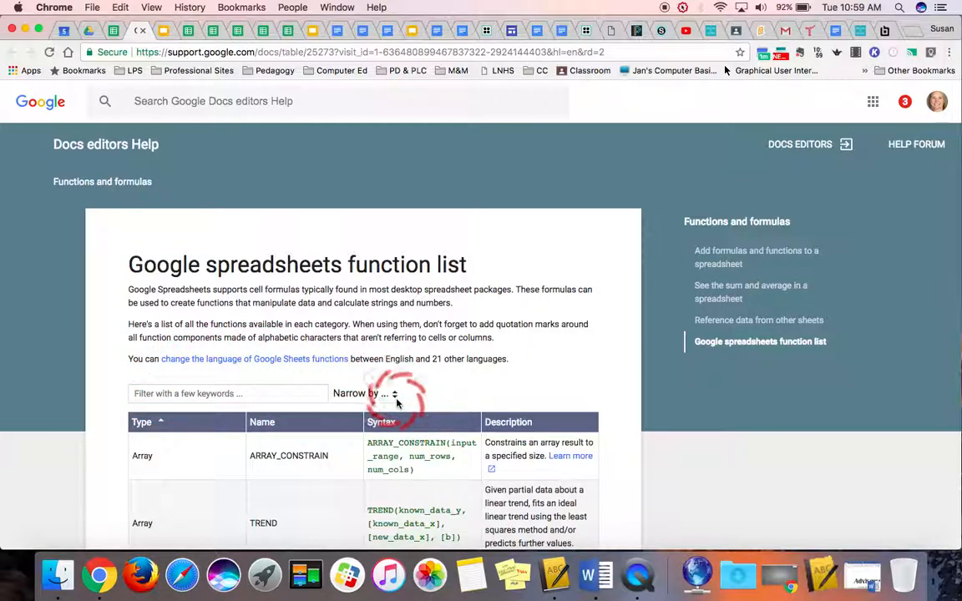
{"action": "scroll", "coordinate": [468, 463], "scroll_direction": "down", "scroll_amount": 5}
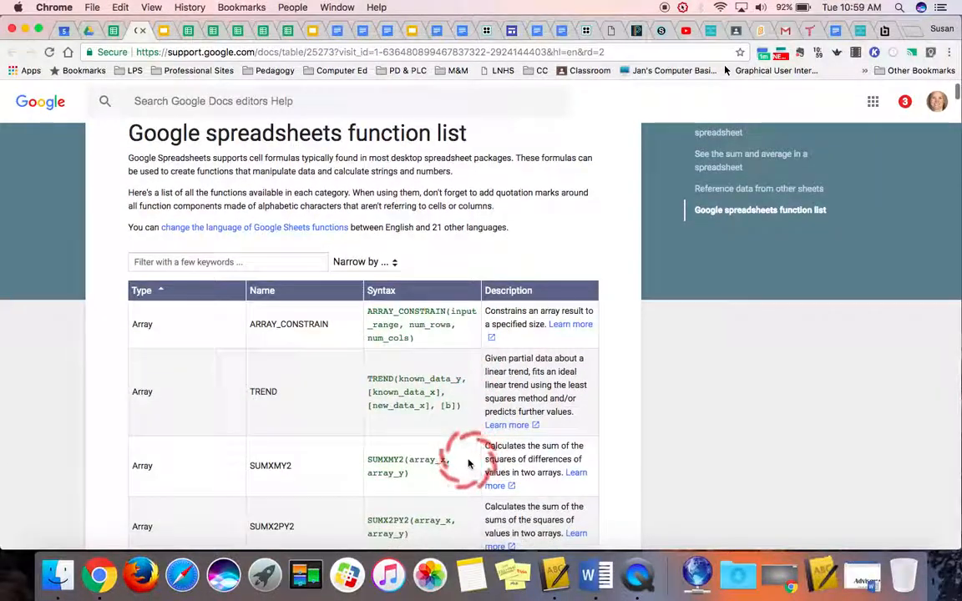
{"action": "scroll", "coordinate": [468, 463], "scroll_direction": "down", "scroll_amount": 9}
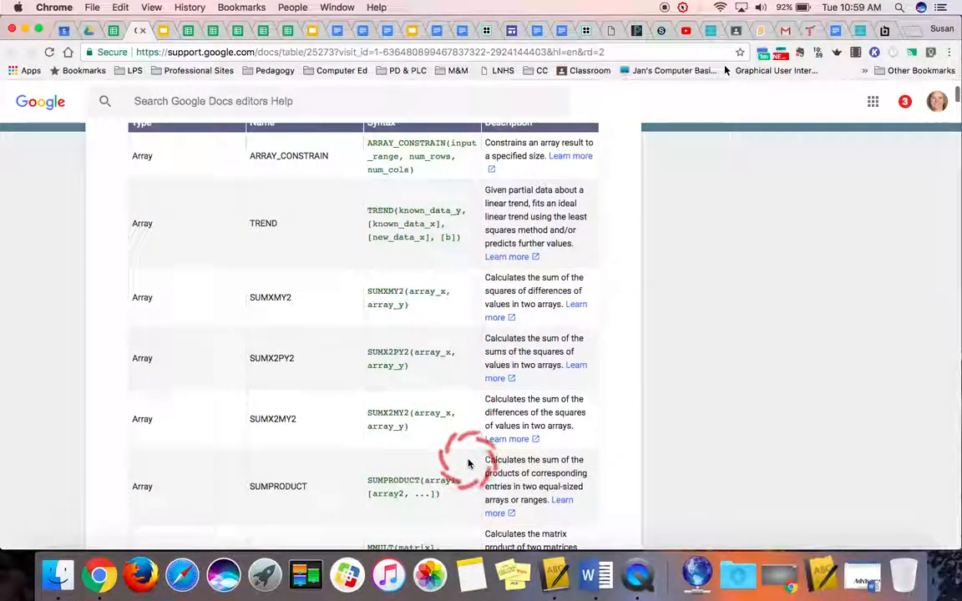
{"action": "scroll", "coordinate": [469, 464], "scroll_direction": "down", "scroll_amount": 8}
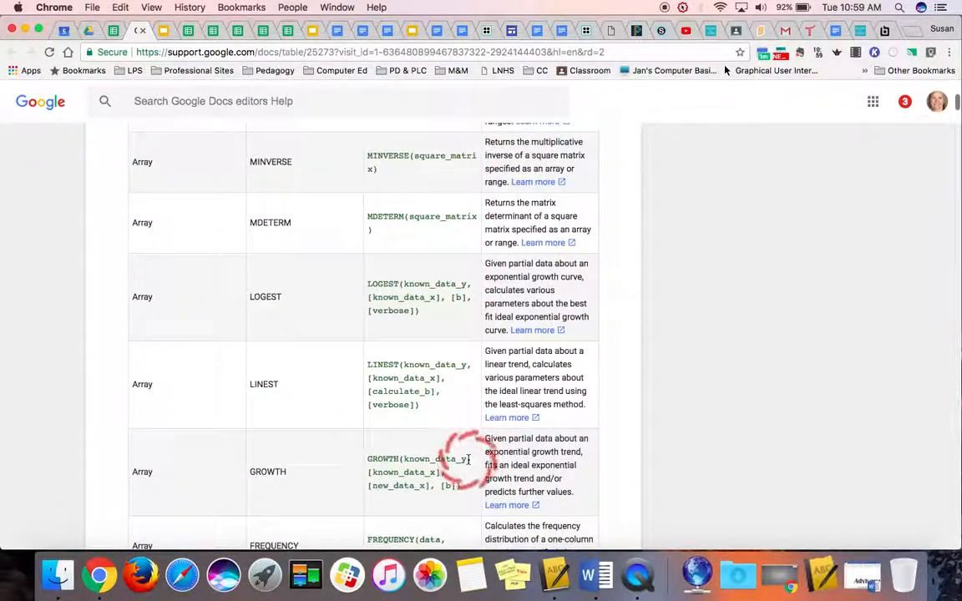
{"action": "scroll", "coordinate": [468, 461], "scroll_direction": "down", "scroll_amount": 8}
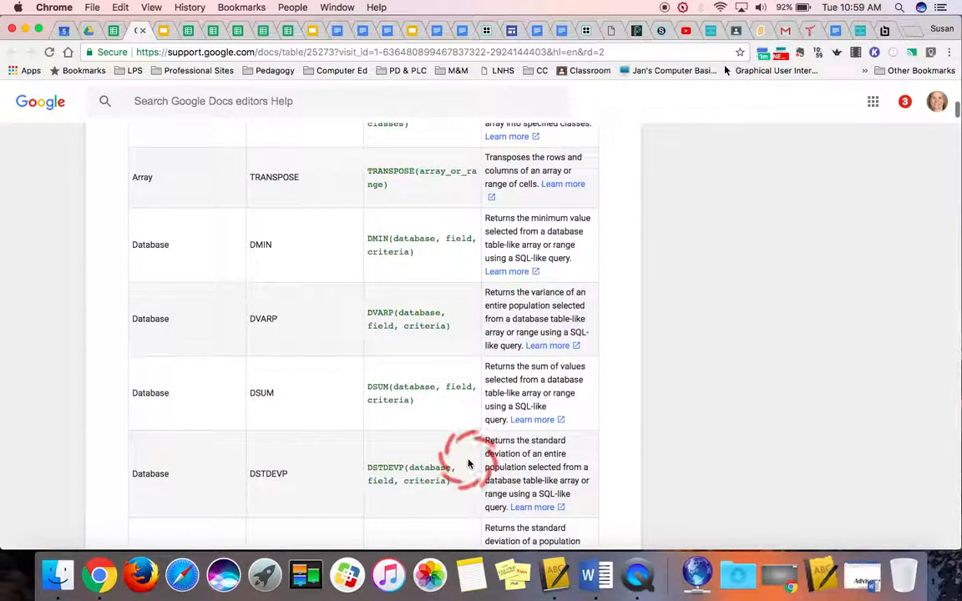
{"action": "scroll", "coordinate": [469, 463], "scroll_direction": "down", "scroll_amount": 1}
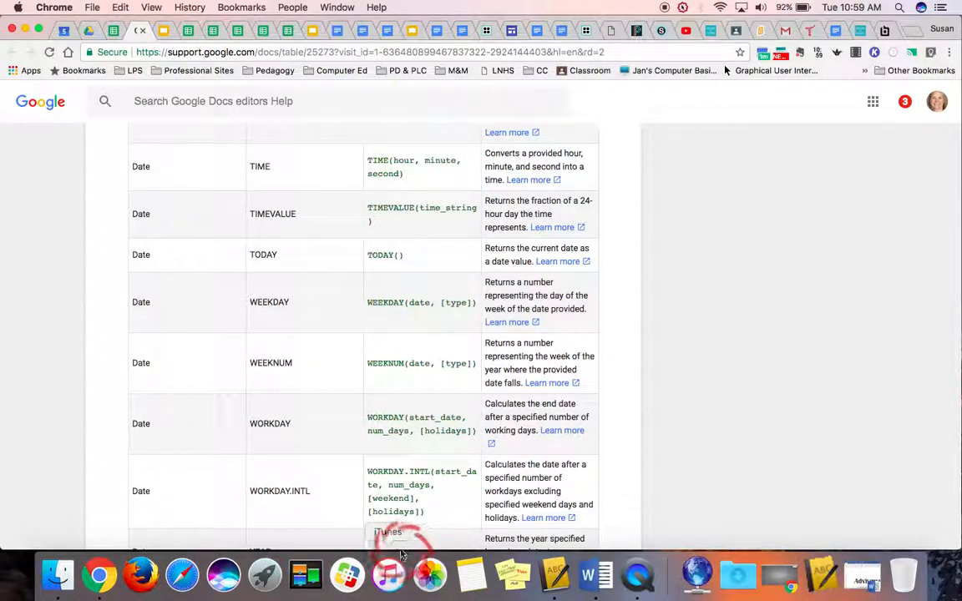
{"action": "scroll", "coordinate": [456, 470], "scroll_direction": "down", "scroll_amount": 20}
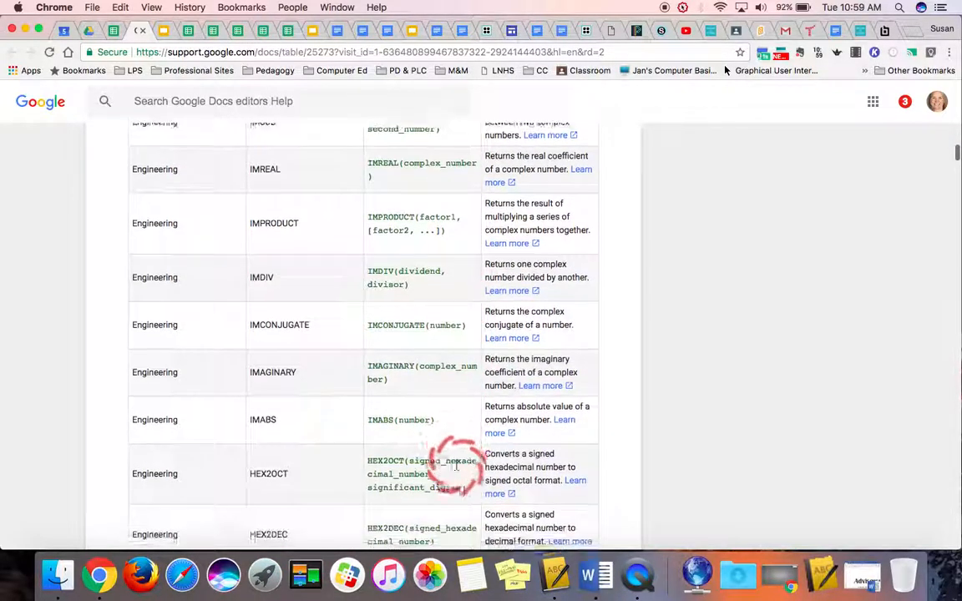
{"action": "scroll", "coordinate": [456, 468], "scroll_direction": "down", "scroll_amount": 20}
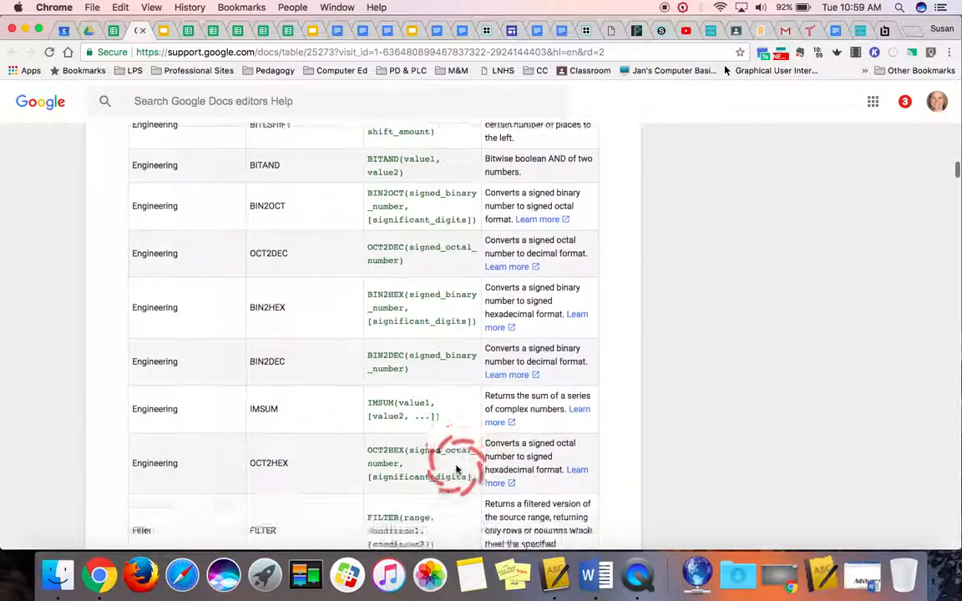
{"action": "scroll", "coordinate": [456, 468], "scroll_direction": "down", "scroll_amount": 15}
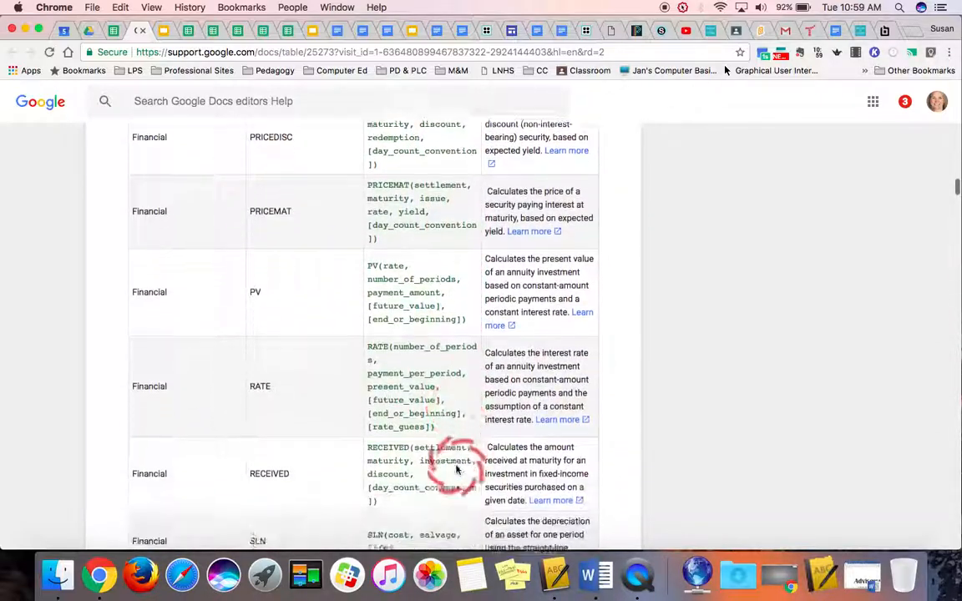
{"action": "scroll", "coordinate": [456, 466], "scroll_direction": "up", "scroll_amount": 20}
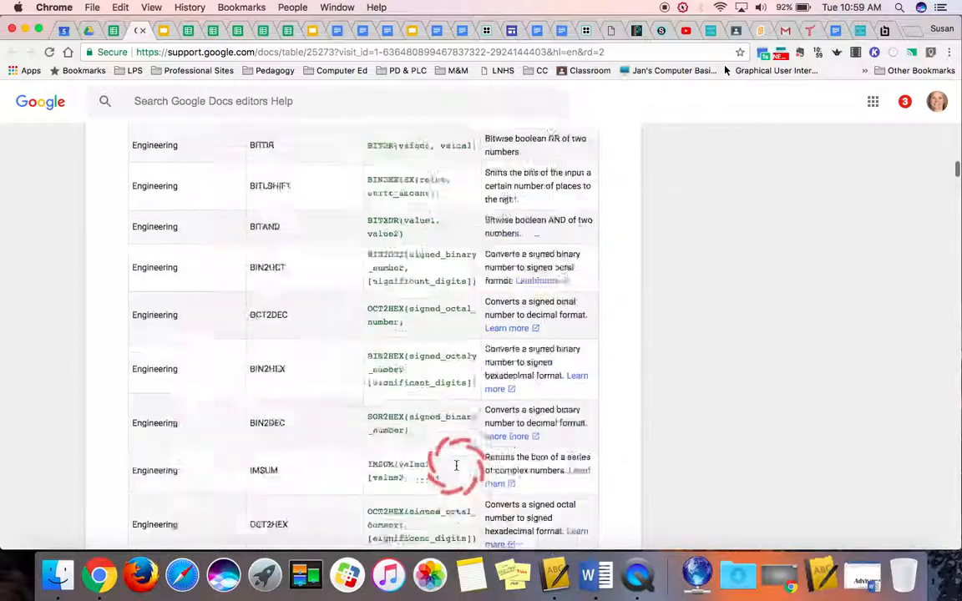
{"action": "scroll", "coordinate": [456, 466], "scroll_direction": "up", "scroll_amount": 20}
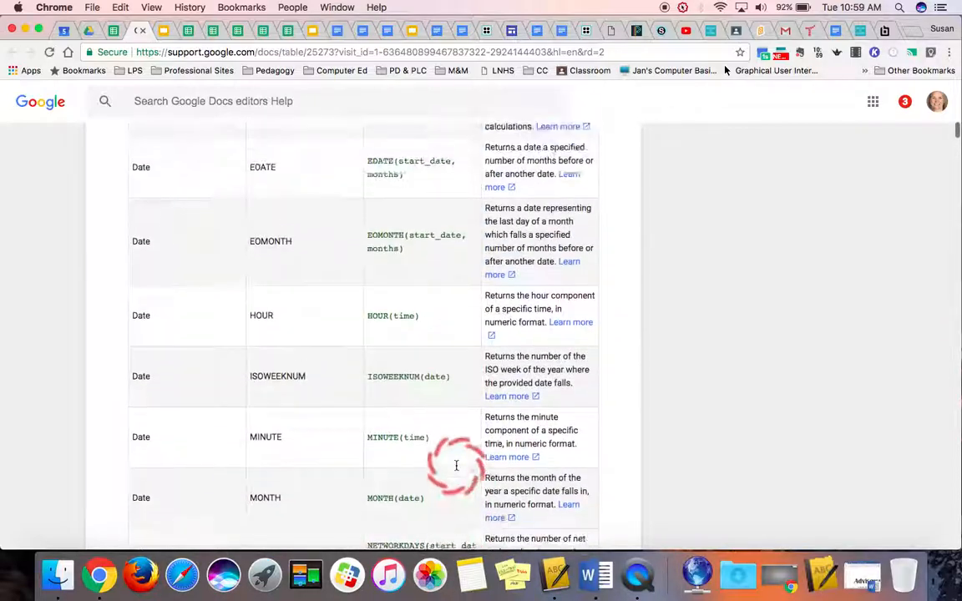
{"action": "scroll", "coordinate": [456, 466], "scroll_direction": "up", "scroll_amount": 20}
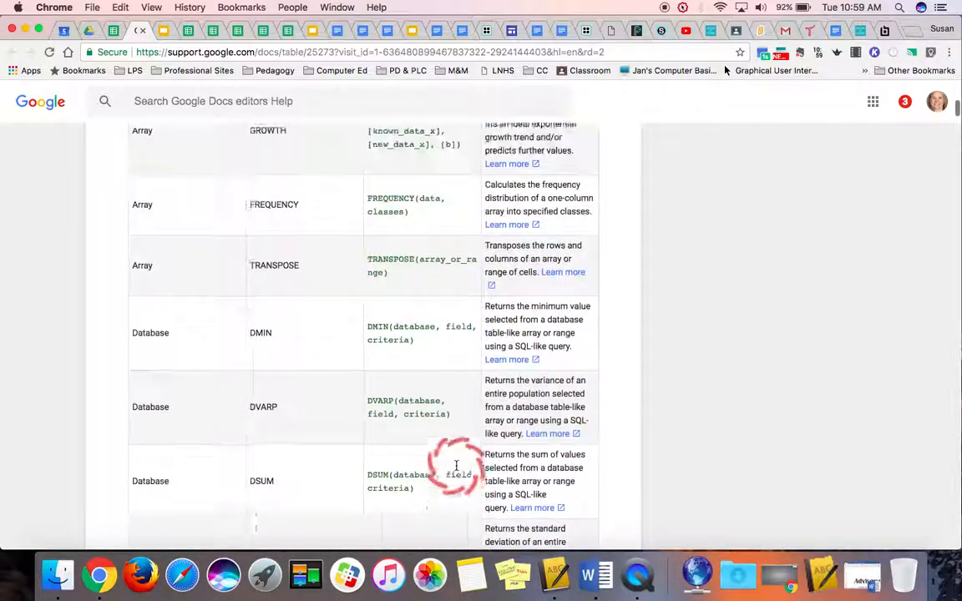
{"action": "scroll", "coordinate": [456, 466], "scroll_direction": "up", "scroll_amount": 20}
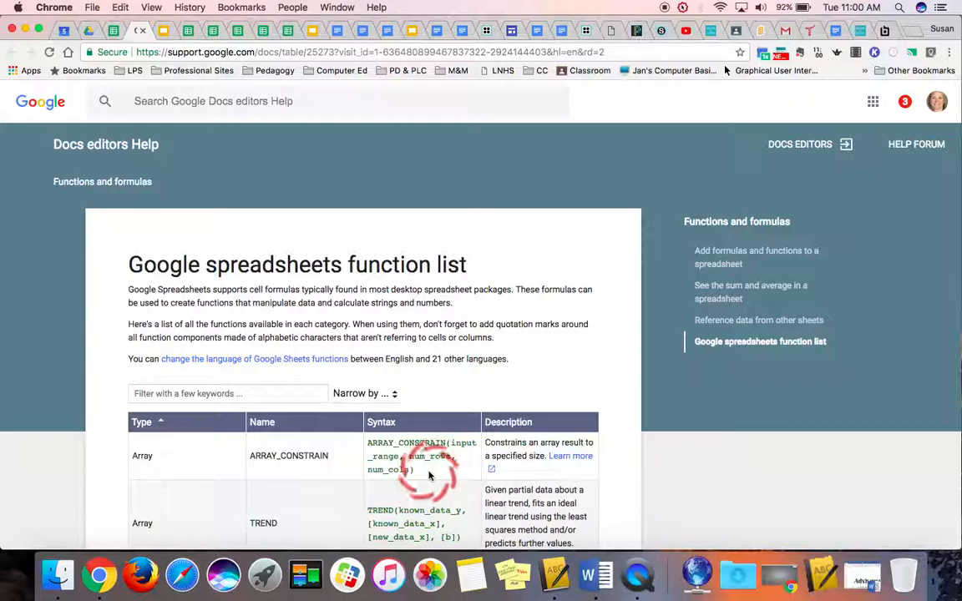
Sort the function list by name, filter it with the keyword "sum" and examine the SUM entry
{"action": "left_click", "coordinate": [280, 423]}
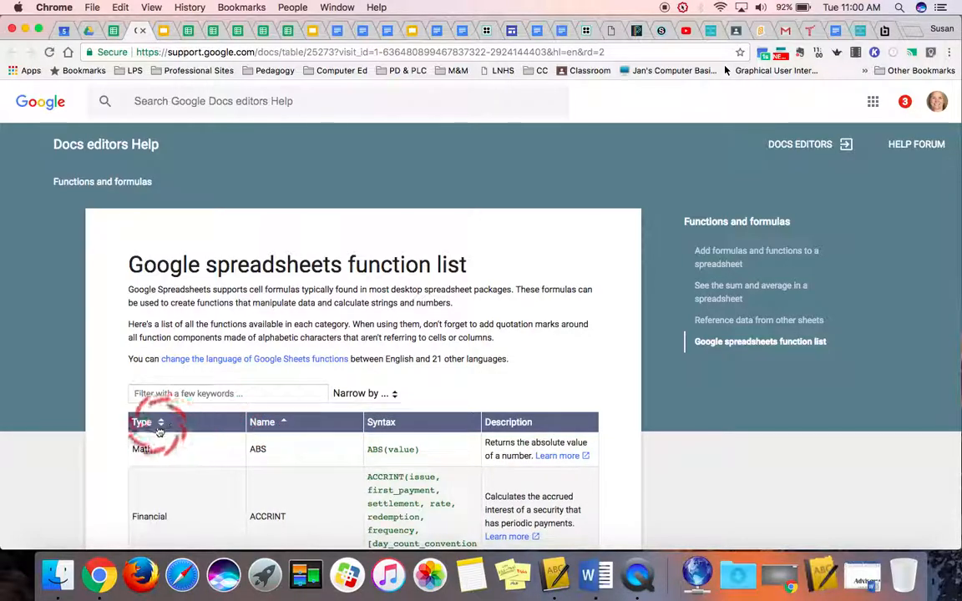
{"action": "left_click", "coordinate": [228, 393]}
{"action": "type", "text": "sum"}
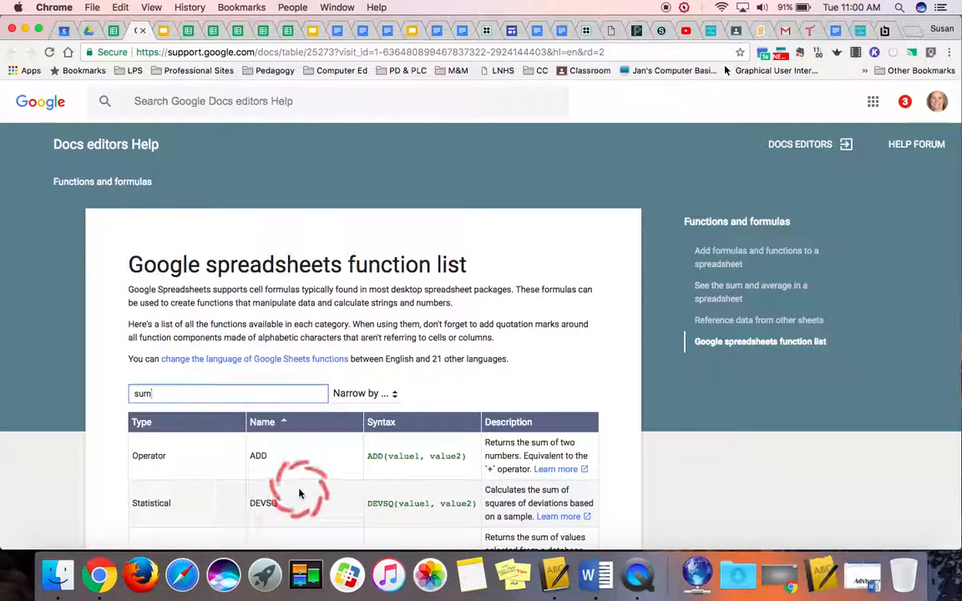
{"action": "scroll", "coordinate": [299, 494], "scroll_direction": "down", "scroll_amount": 5}
{"action": "scroll", "coordinate": [299, 493], "scroll_direction": "down", "scroll_amount": 10}
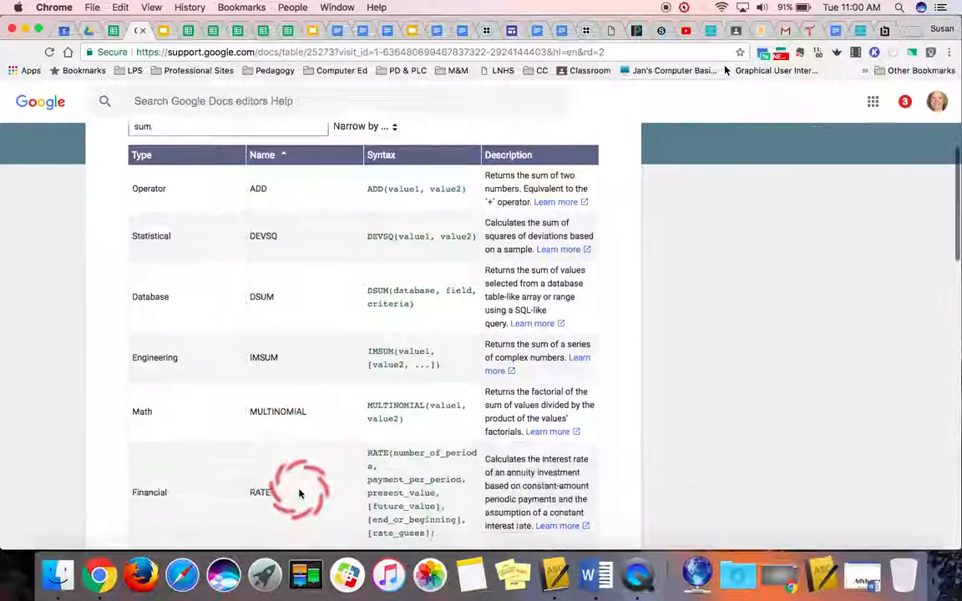
{"action": "scroll", "coordinate": [299, 493], "scroll_direction": "down", "scroll_amount": 1}
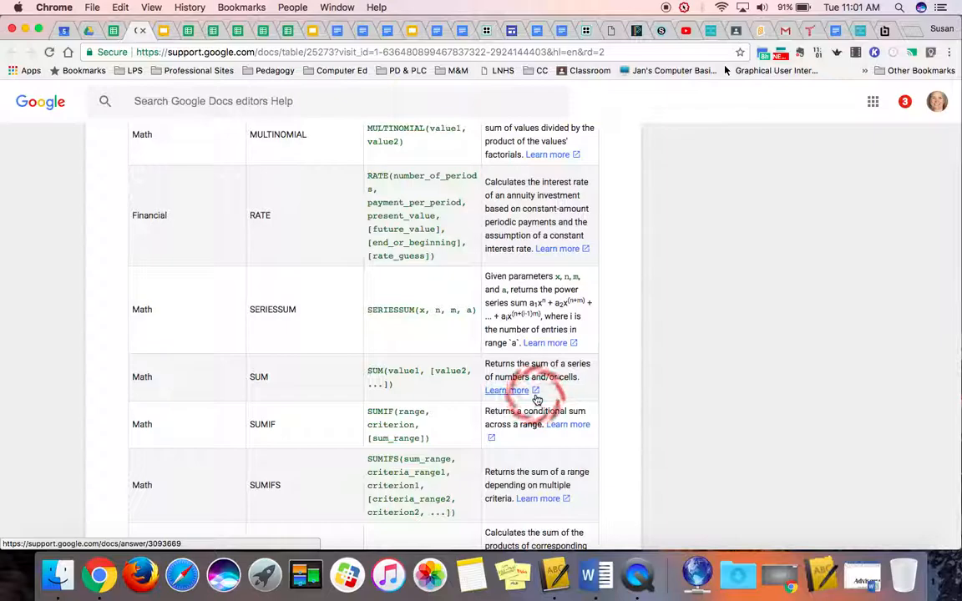
{"action": "scroll", "coordinate": [493, 301], "scroll_direction": "up", "scroll_amount": 5}
{"action": "scroll", "coordinate": [484, 299], "scroll_direction": "up", "scroll_amount": 3}
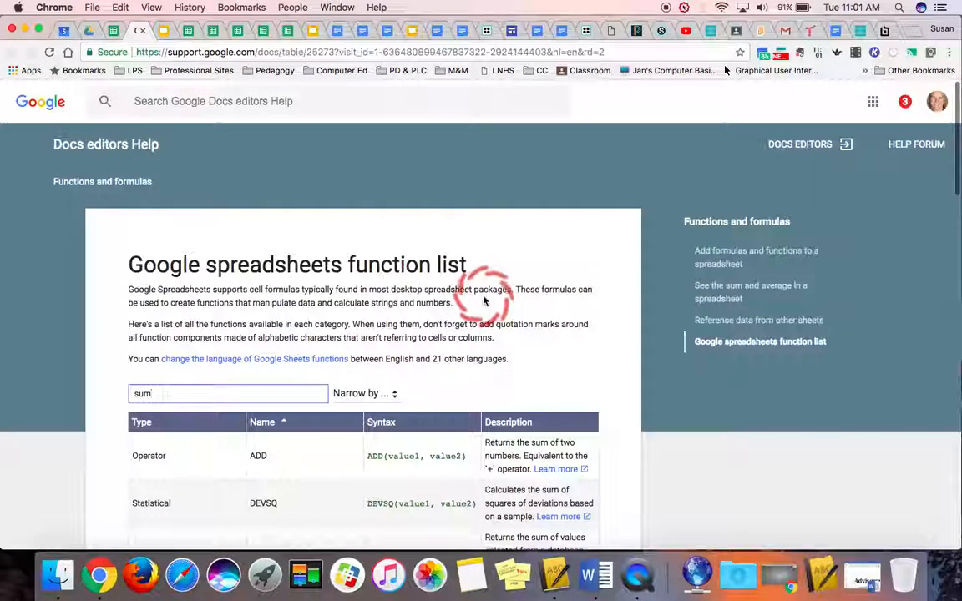
Return to the Video Newton Practice 2017-18 spreadsheet and insert a blank column to the left of column A
{"action": "left_click", "coordinate": [108, 37]}
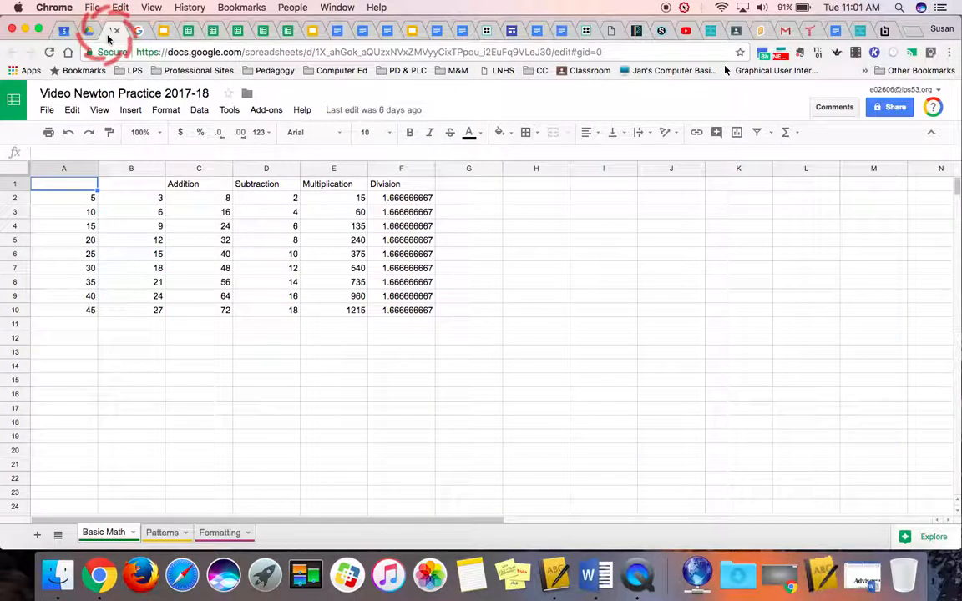
{"action": "left_click", "coordinate": [33, 321]}
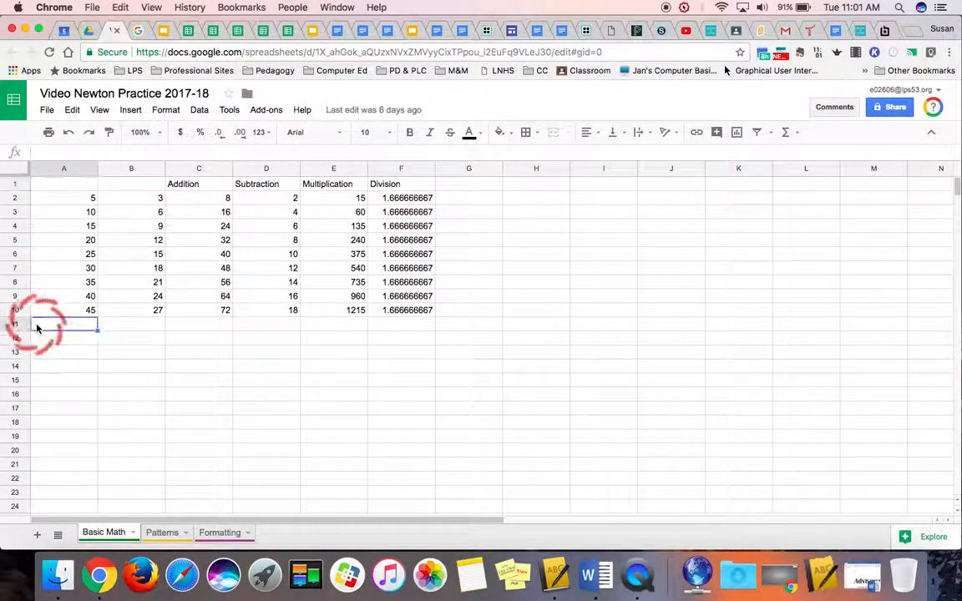
{"action": "left_click", "coordinate": [798, 141]}
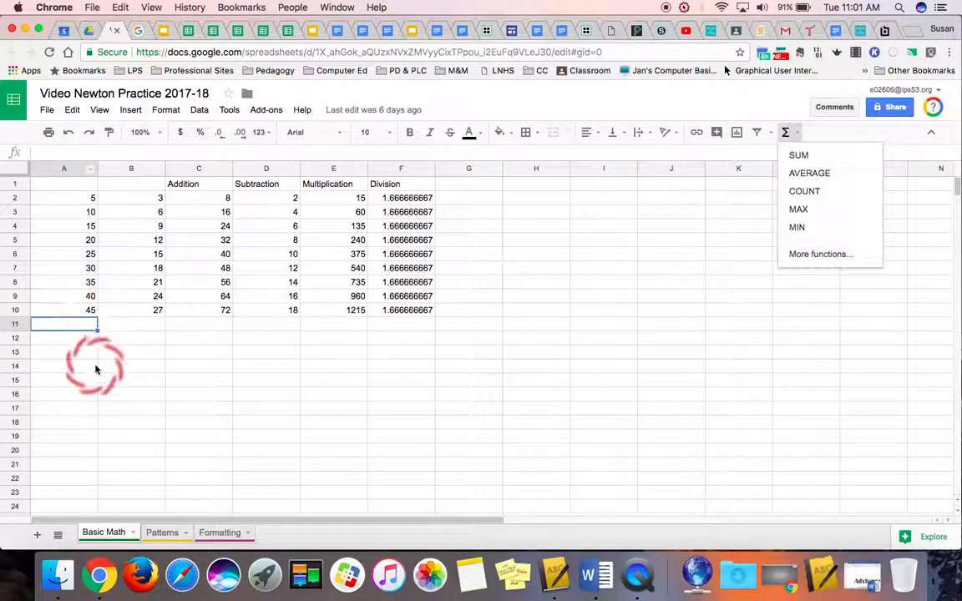
{"action": "left_click", "coordinate": [59, 185]}
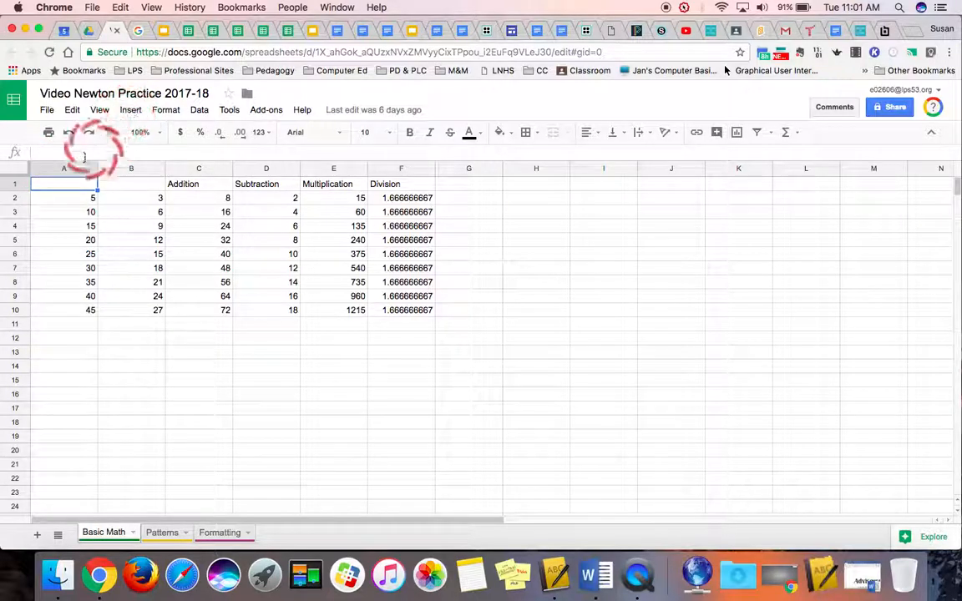
{"action": "left_click", "coordinate": [134, 112]}
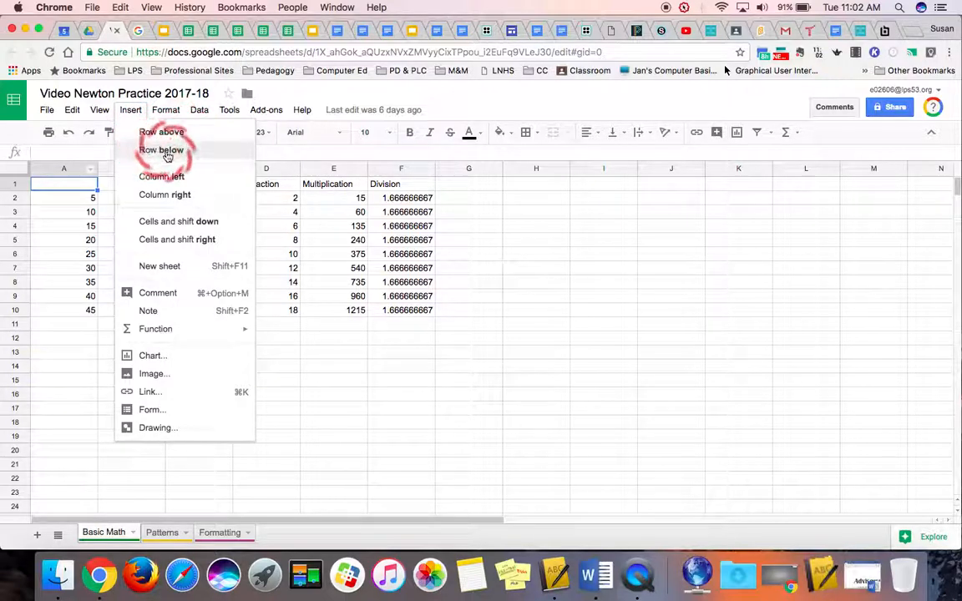
{"action": "left_click", "coordinate": [174, 179]}
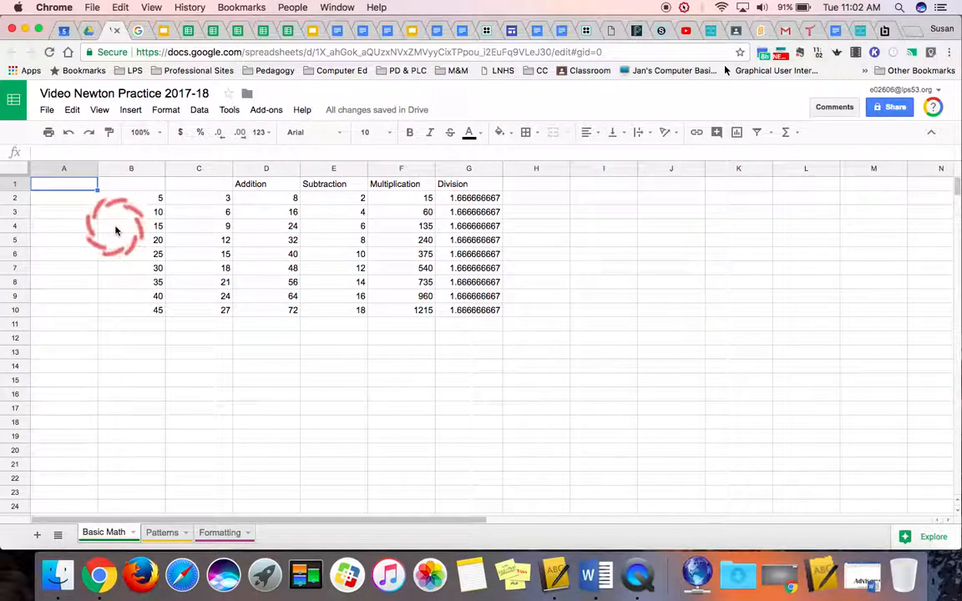
Inspect the starting number in B2 and the addition formulas in cells D2 and D3
{"action": "left_click", "coordinate": [131, 201]}
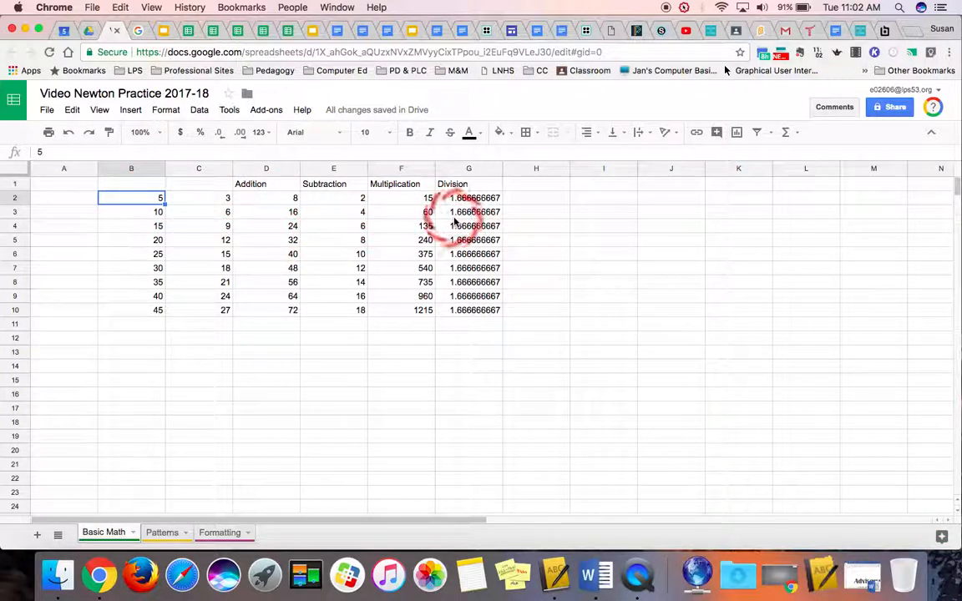
{"action": "left_click", "coordinate": [274, 202]}
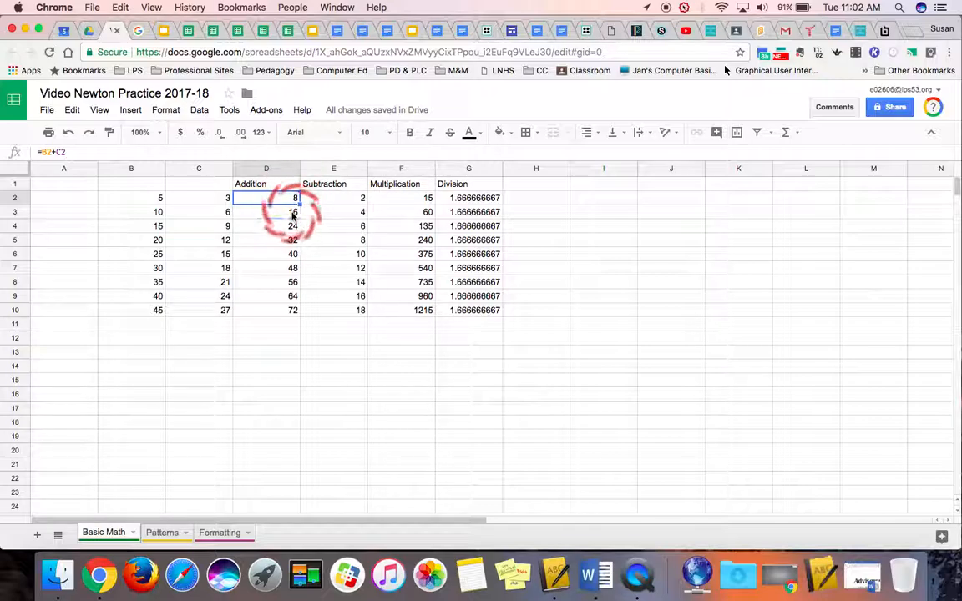
{"action": "left_click", "coordinate": [292, 214]}
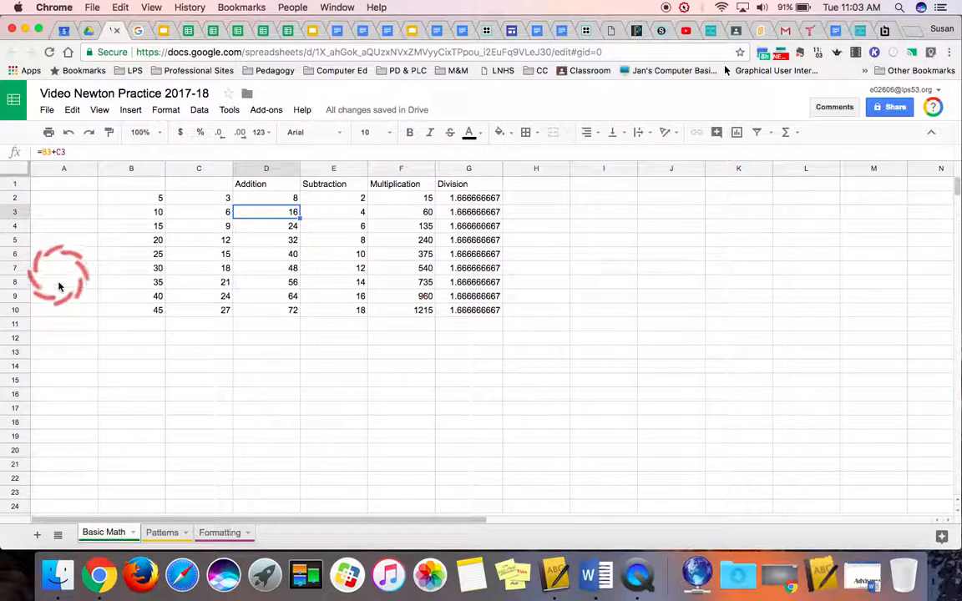
Label A11 "SUM Function" and A12 "AVERAGE Function", and widen column A to fit the labels
{"action": "left_click", "coordinate": [62, 329]}
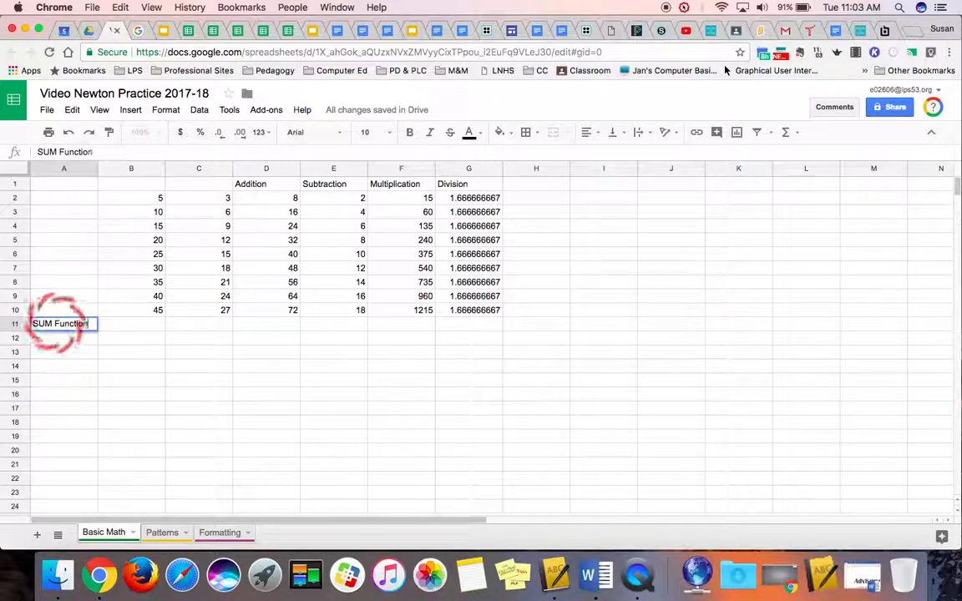
{"action": "key", "text": "Return"}
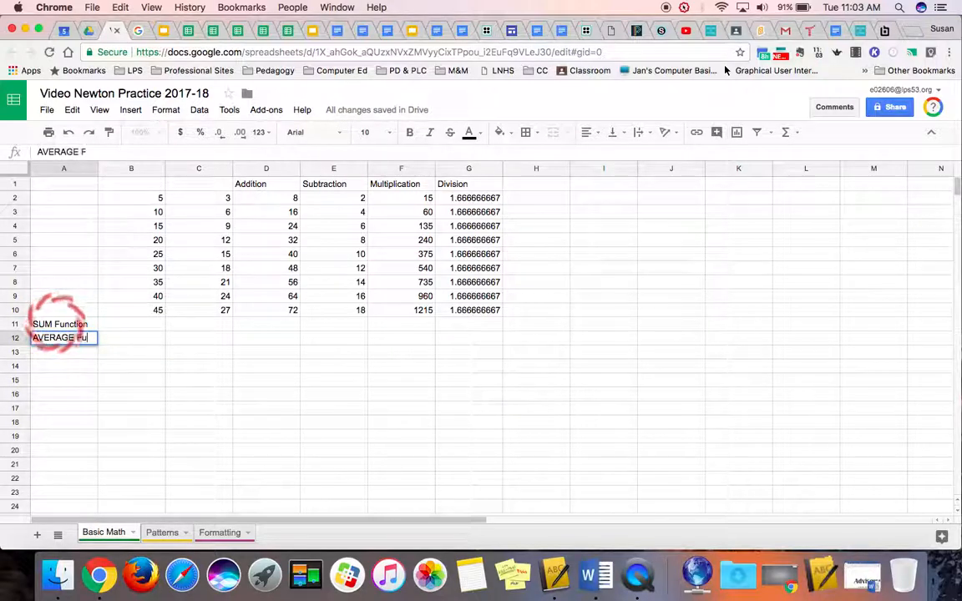
{"action": "key", "text": "Return"}
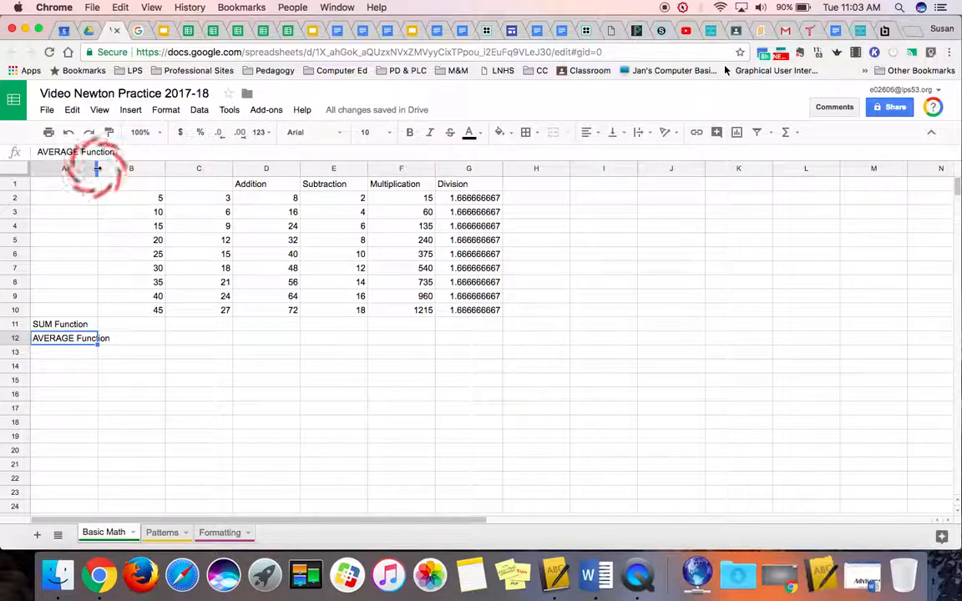
{"action": "left_click_drag", "start_coordinate": [97, 168], "coordinate": [120, 171]}
{"action": "left_click", "coordinate": [81, 343]}
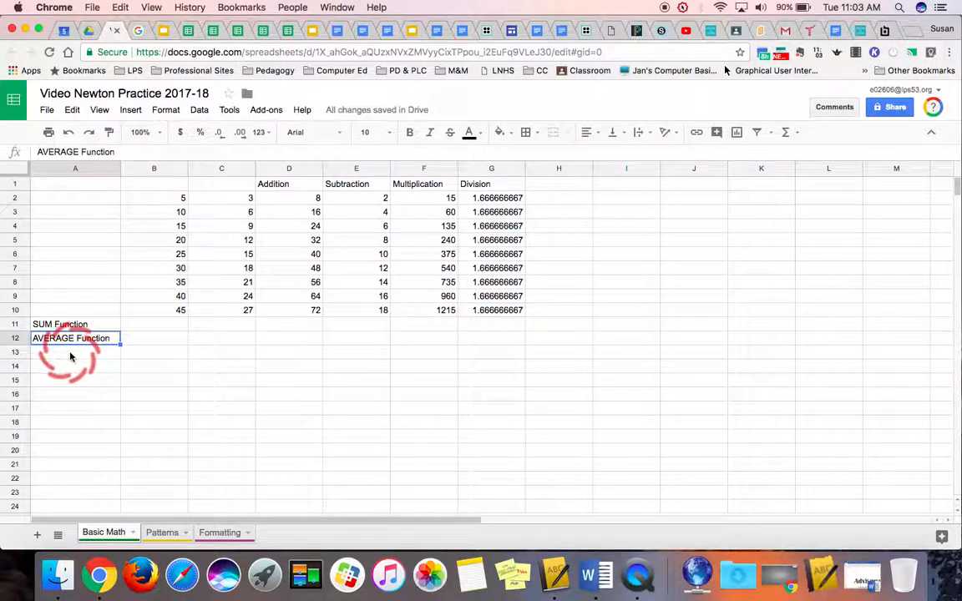
Label cells A13 to A15 "COUNT Function", "MAX Function" and "MIN Function"
{"action": "left_click", "coordinate": [71, 357]}
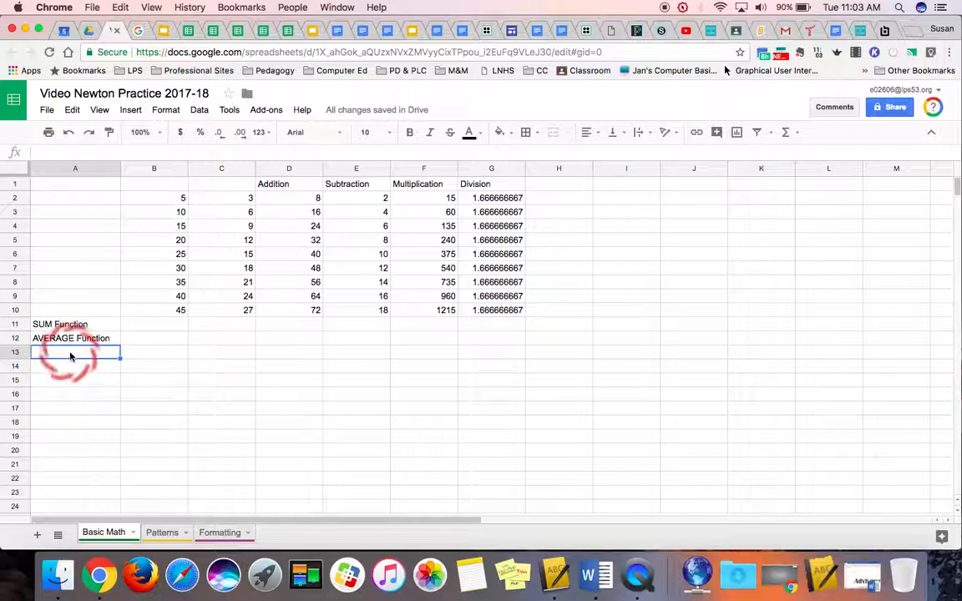
{"action": "type", "text": "COU"}
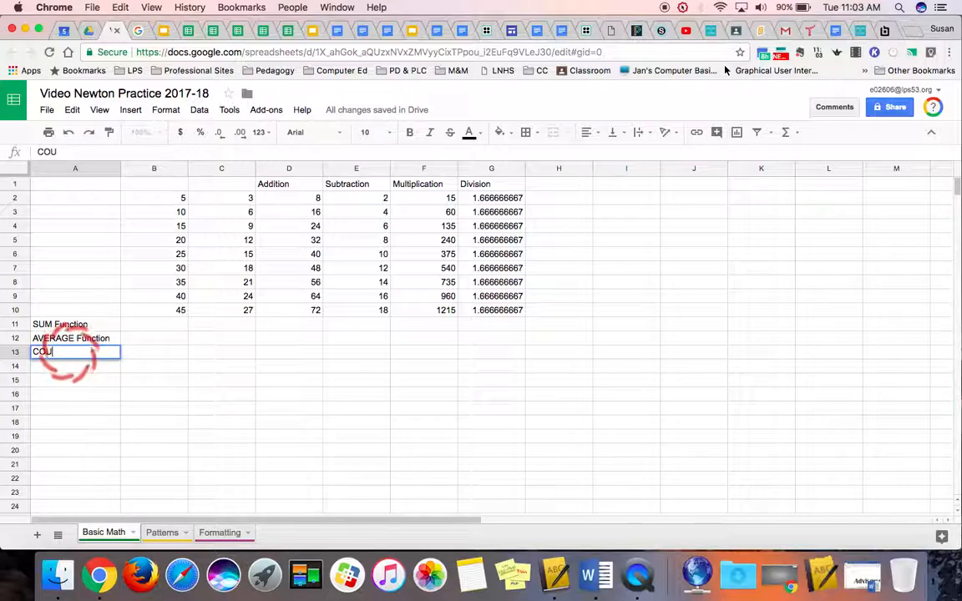
{"action": "type", "text": "NT Function"}
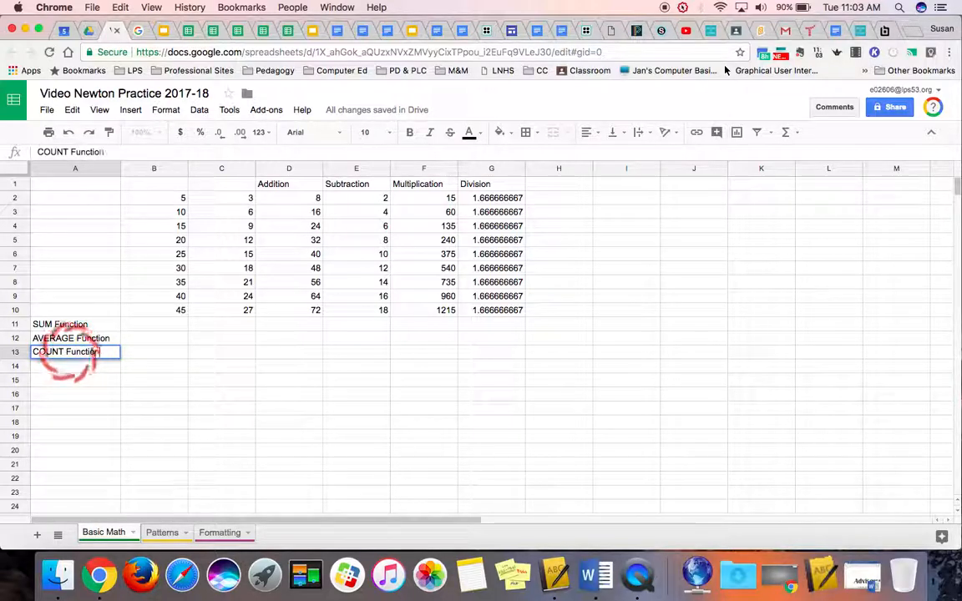
{"action": "key", "text": "Return"}
{"action": "type", "text": "MA"}
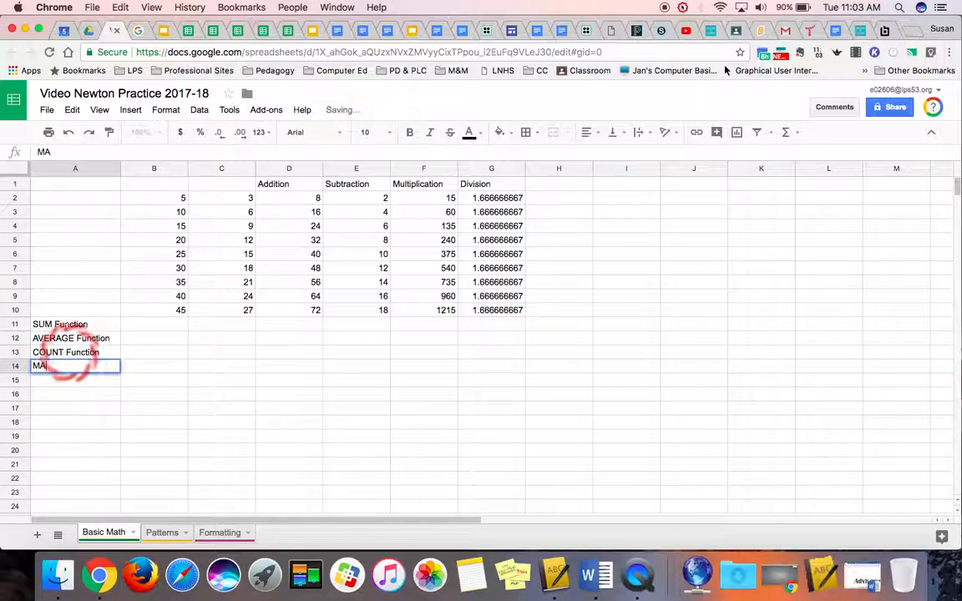
{"action": "type", "text": "X"}
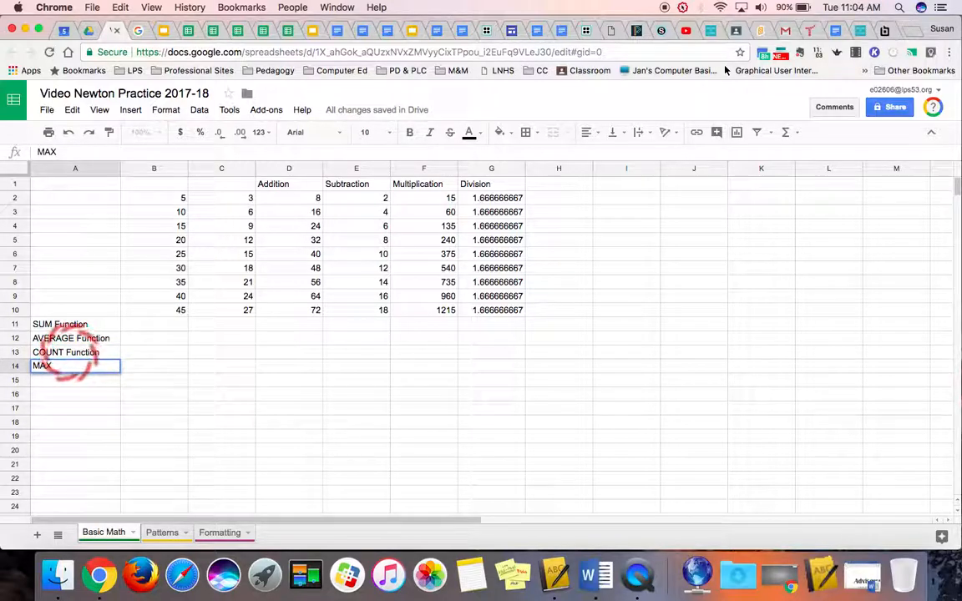
{"action": "type", "text": " Function"}
{"action": "key", "text": "Return"}
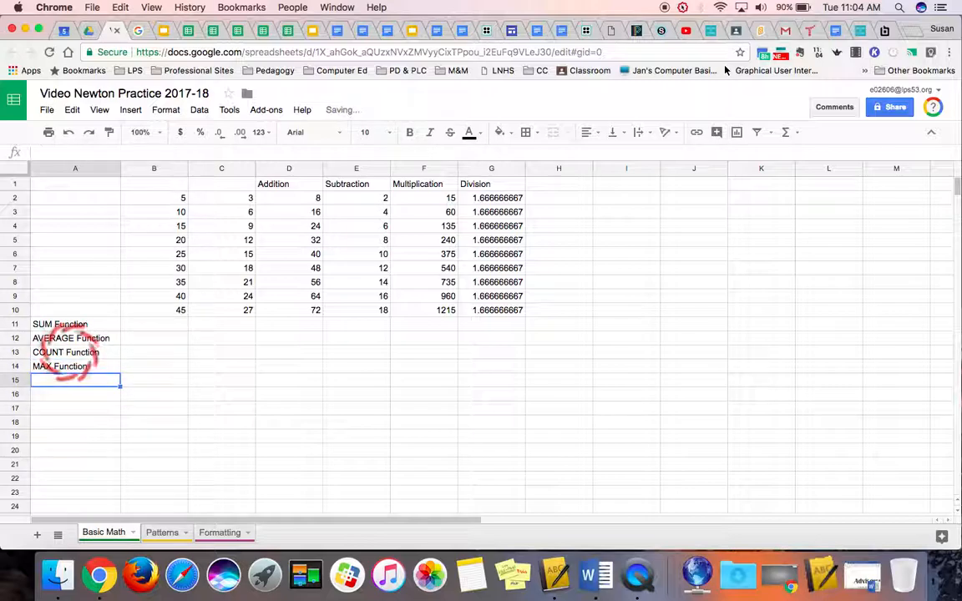
{"action": "type", "text": "MIN "}
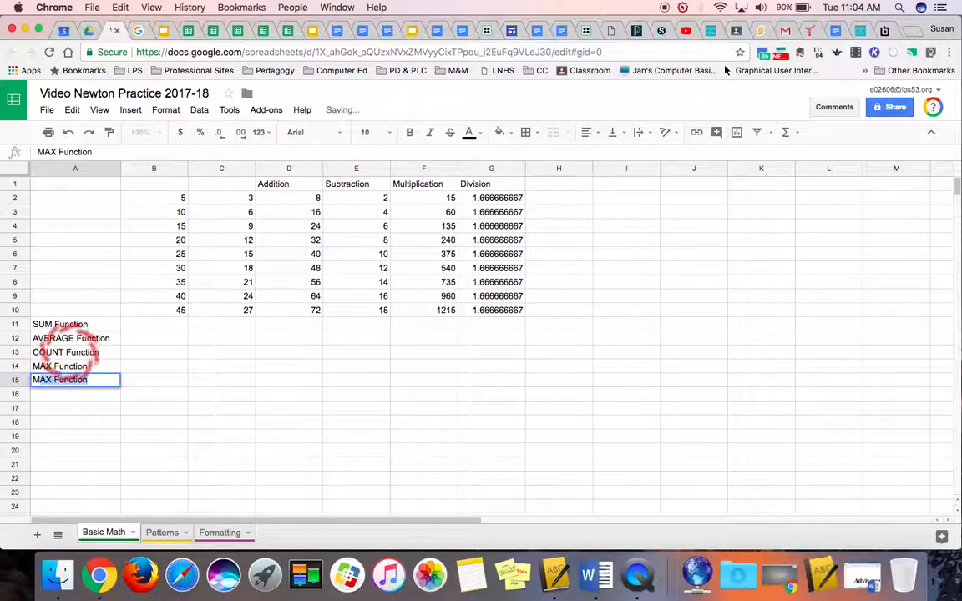
{"action": "type", "text": "Function"}
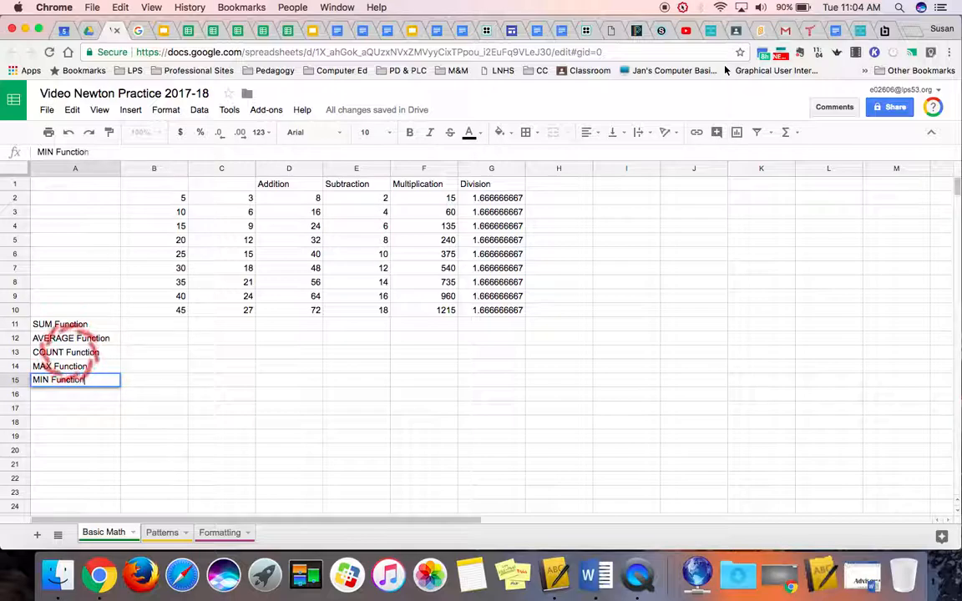
{"action": "key", "text": "Return"}
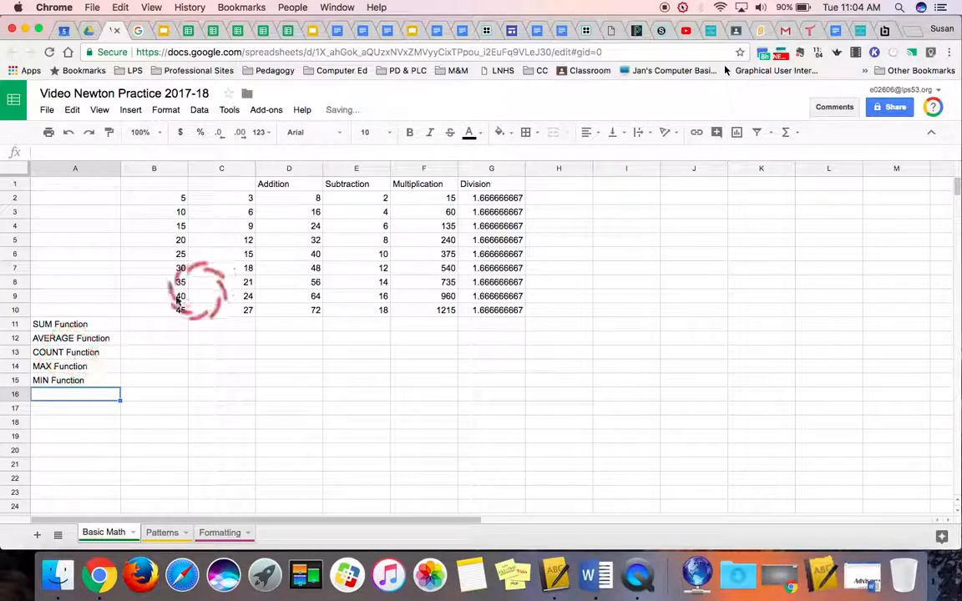
{"action": "left_click", "coordinate": [166, 329]}
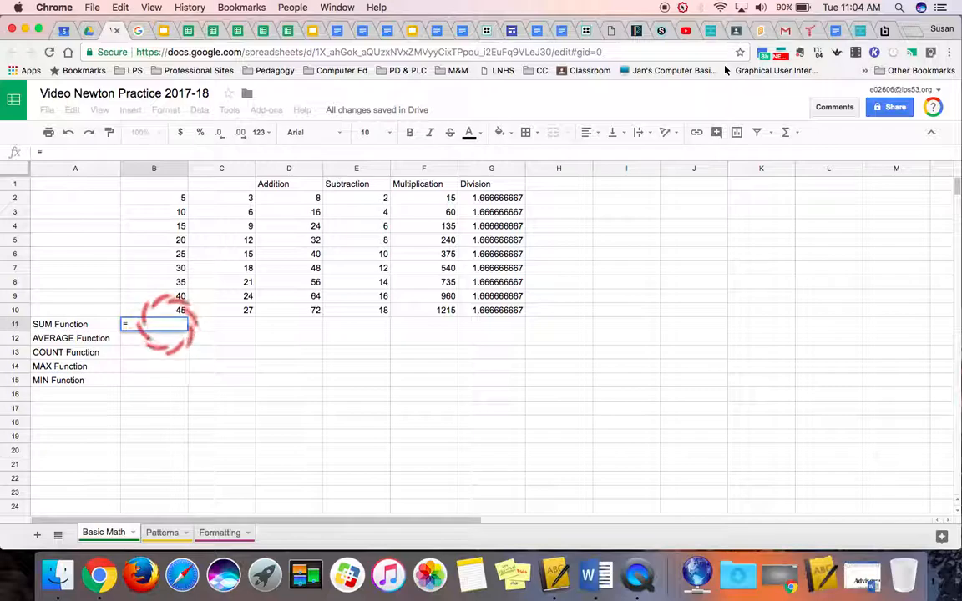
{"action": "type", "text": "b2+"}
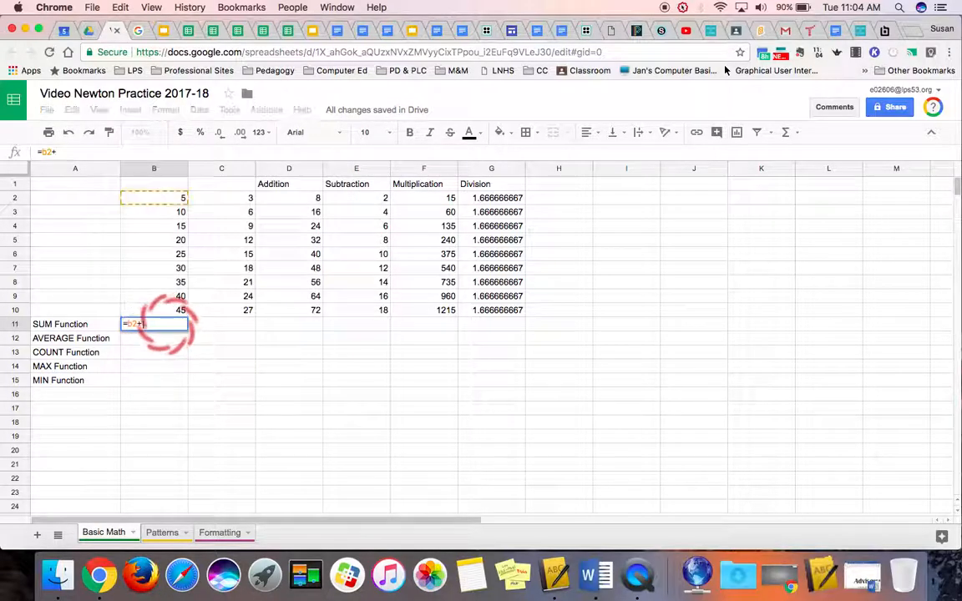
{"action": "type", "text": "b3+"}
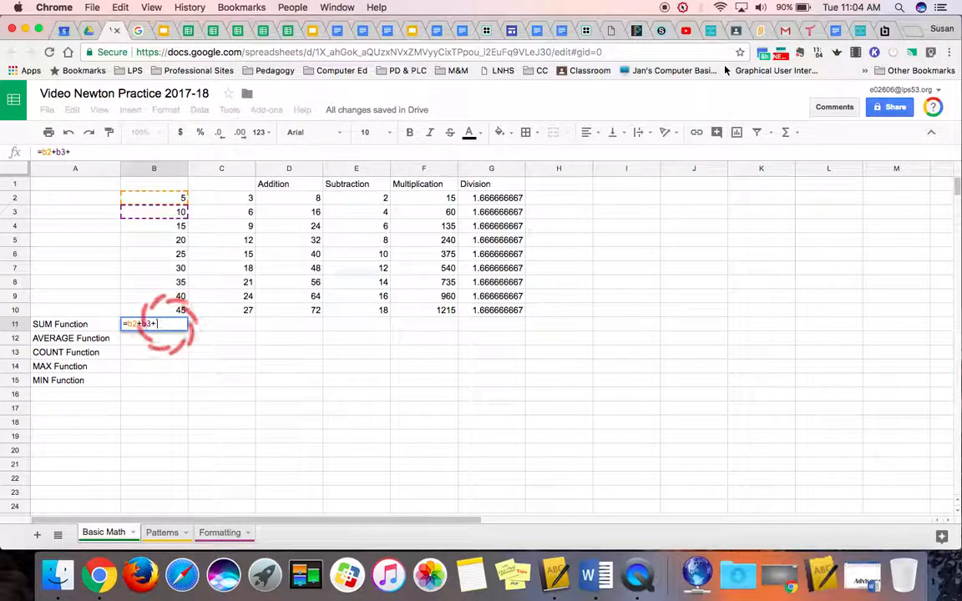
{"action": "type", "text": "b4+"}
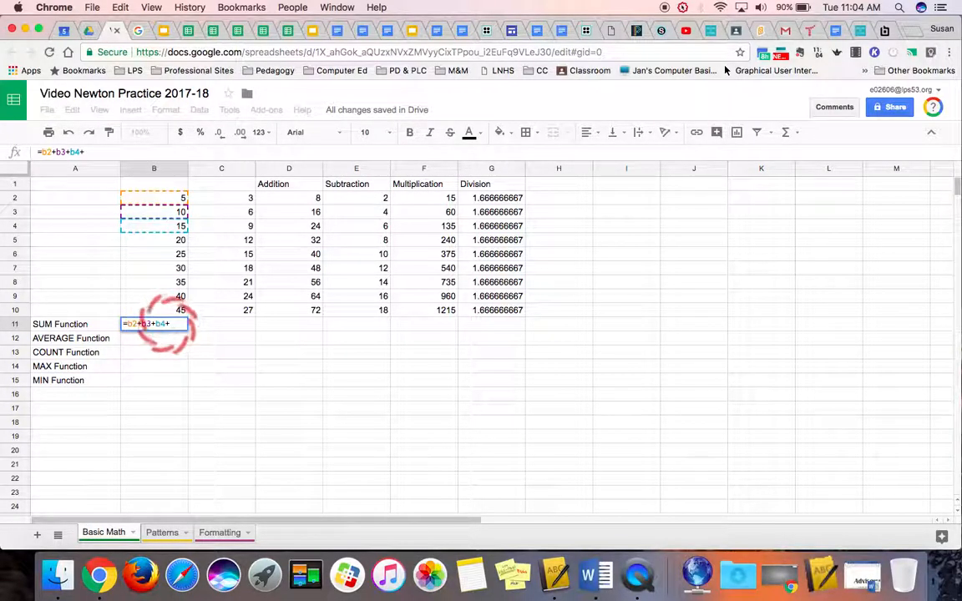
{"action": "key", "text": "BackSpace"}
{"action": "key", "text": "BackSpace"}
{"action": "key", "text": "BackSpace"}
{"action": "key", "text": "BackSpace"}
{"action": "key", "text": "BackSpace"}
{"action": "key", "text": "BackSpace"}
{"action": "key", "text": "BackSpace"}
{"action": "key", "text": "BackSpace"}
{"action": "key", "text": "BackSpace"}
{"action": "key", "text": "BackSpace"}
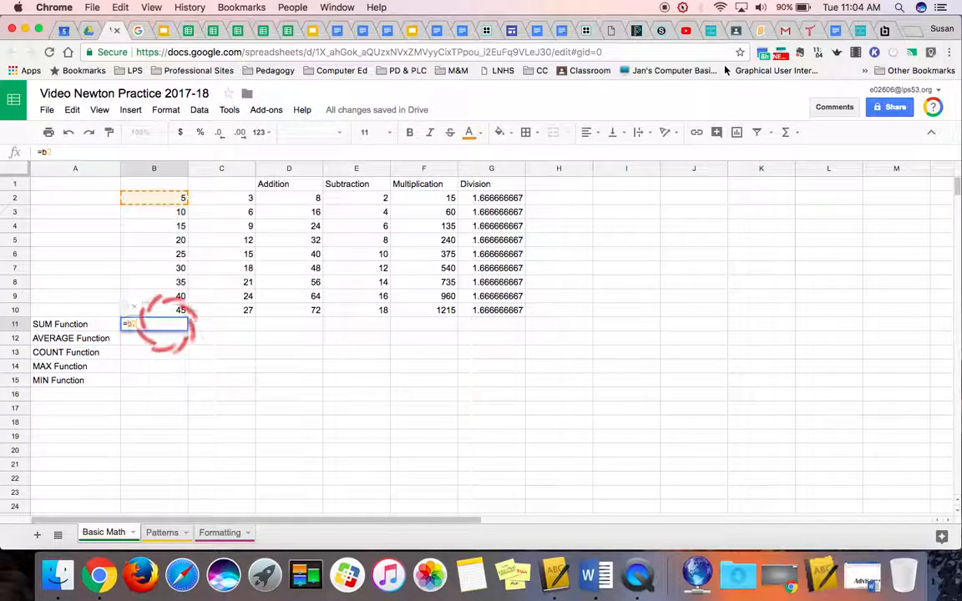
{"action": "left_click", "coordinate": [158, 384]}
Total B2:B10 in cell B11 with the SUM function and fill the formula across to G11
{"action": "left_click", "coordinate": [162, 327]}
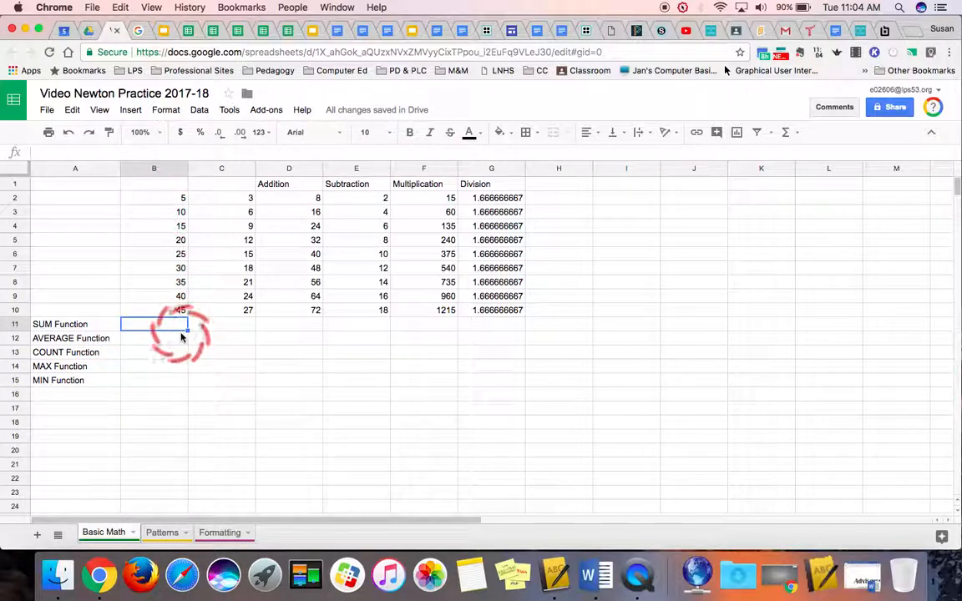
{"action": "left_click", "coordinate": [798, 136]}
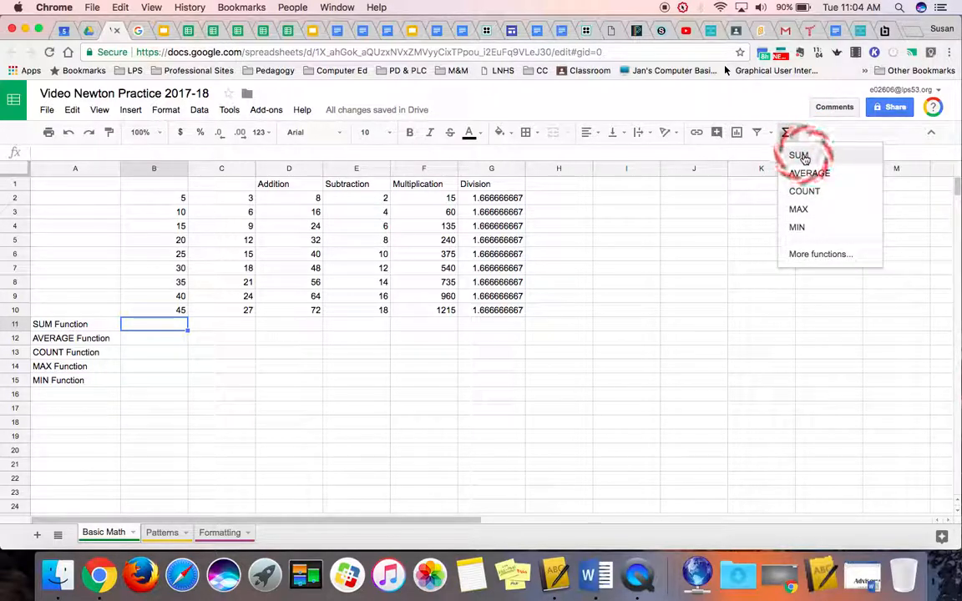
{"action": "left_click", "coordinate": [800, 156]}
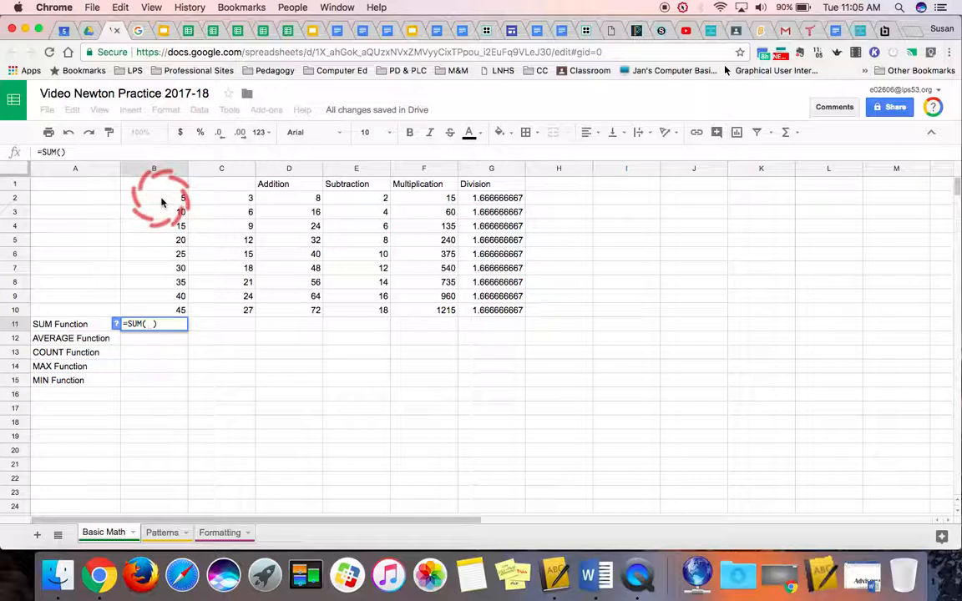
{"action": "left_click_drag", "start_coordinate": [163, 202], "coordinate": [171, 315]}
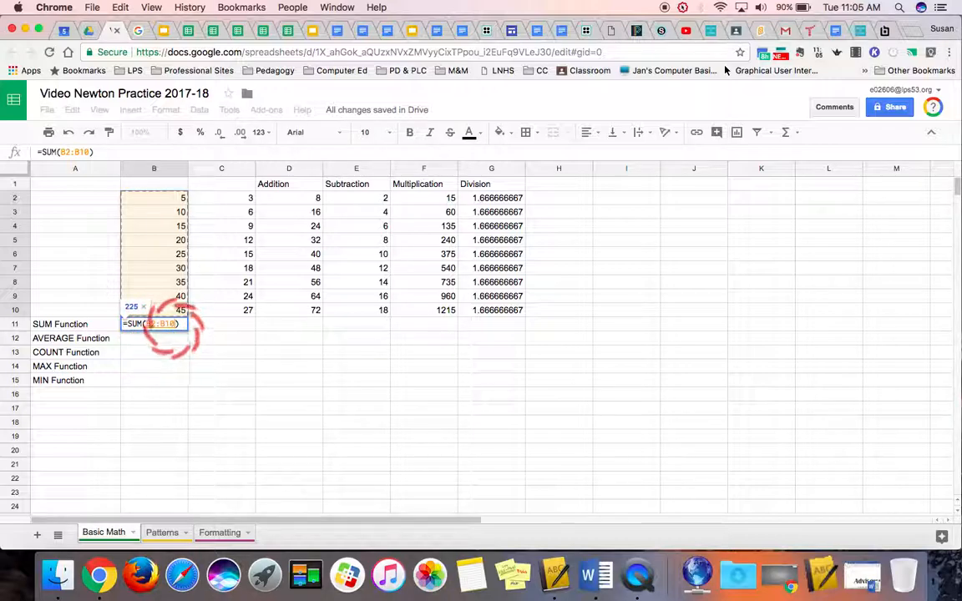
{"action": "key", "text": "Return"}
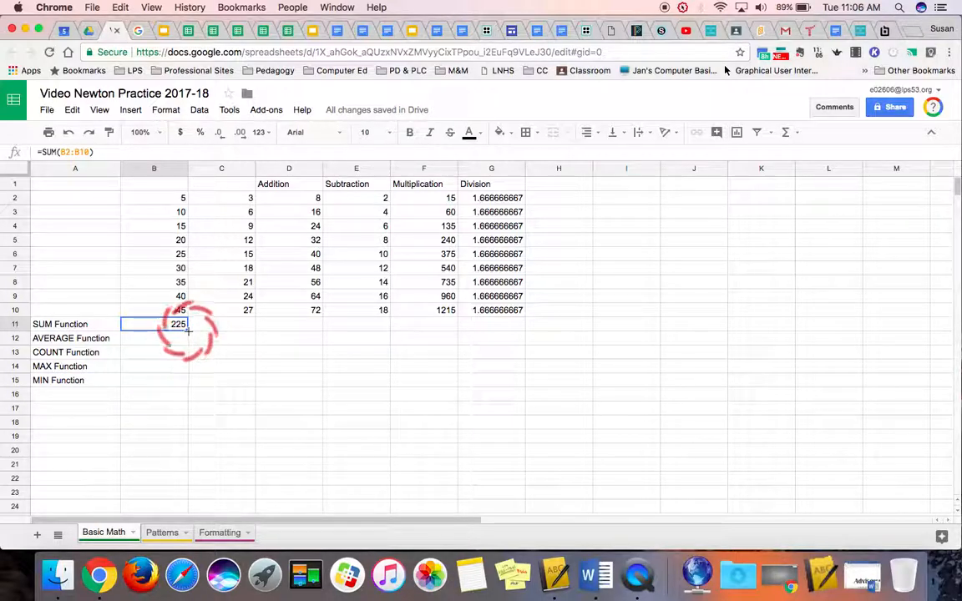
{"action": "left_click_drag", "start_coordinate": [189, 331], "coordinate": [490, 331]}
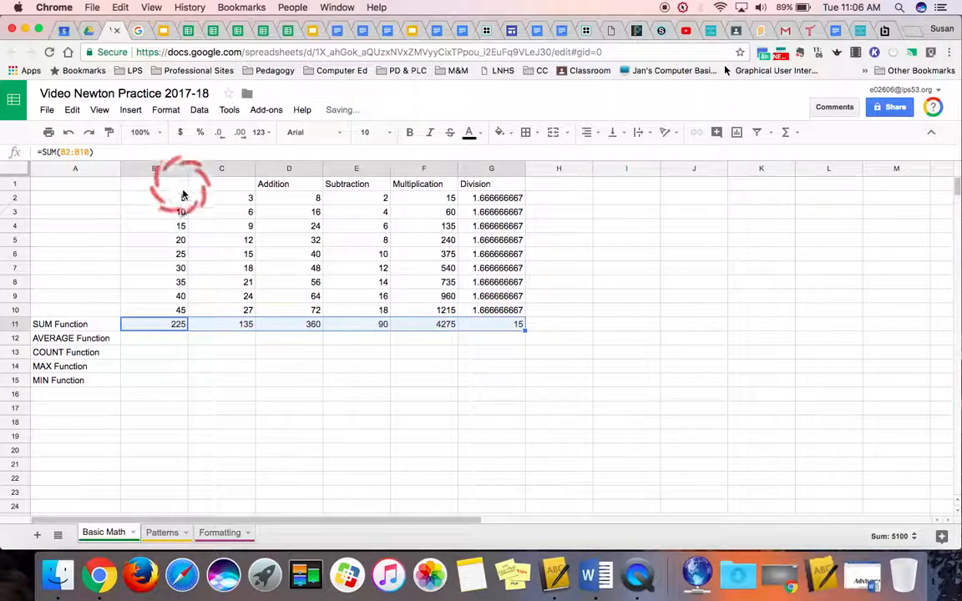
Inspect the copied SUM formulas in cells C11 through G11
{"action": "left_click", "coordinate": [235, 332]}
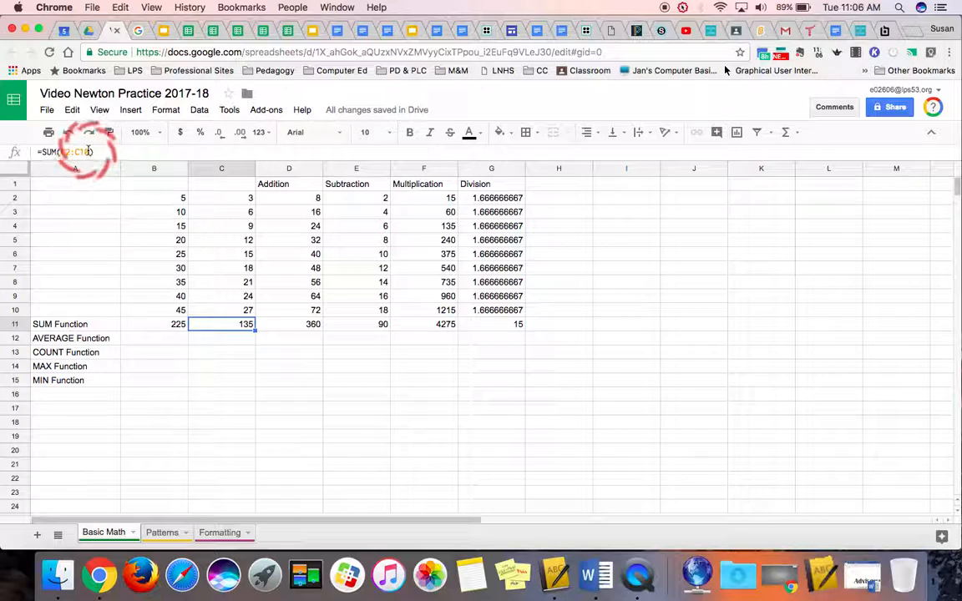
{"action": "left_click", "coordinate": [273, 328]}
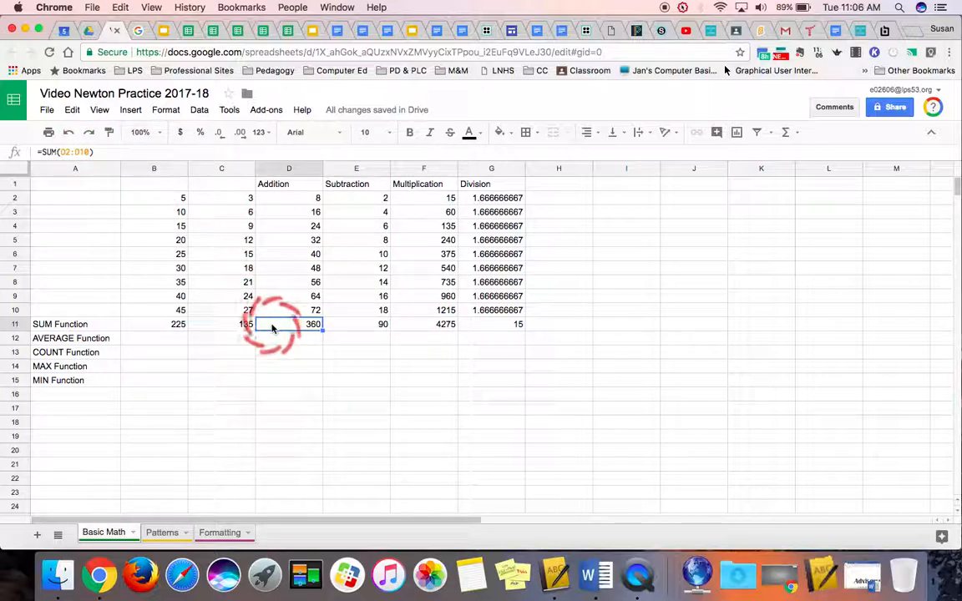
{"action": "left_click", "coordinate": [352, 326]}
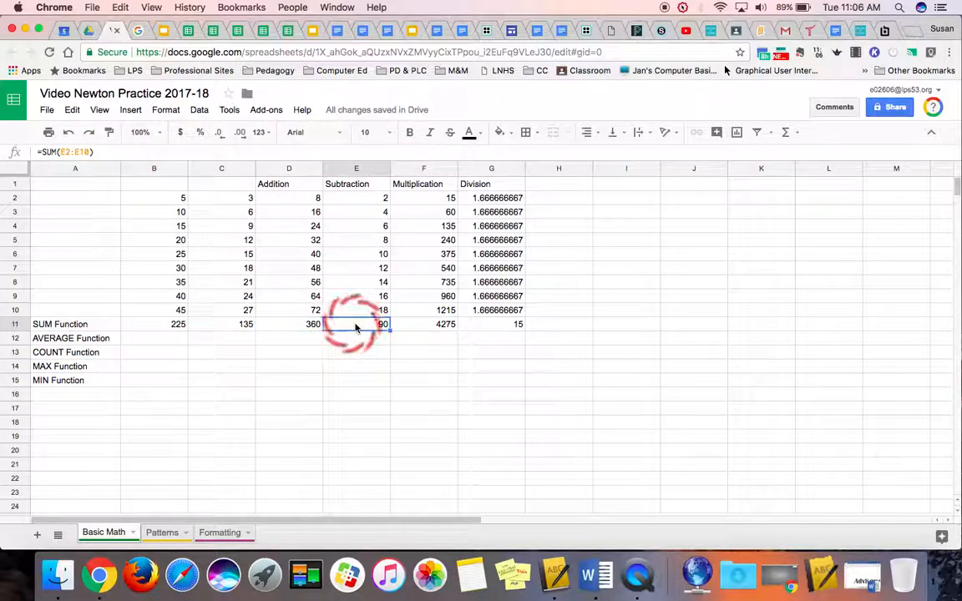
{"action": "left_click", "coordinate": [442, 326]}
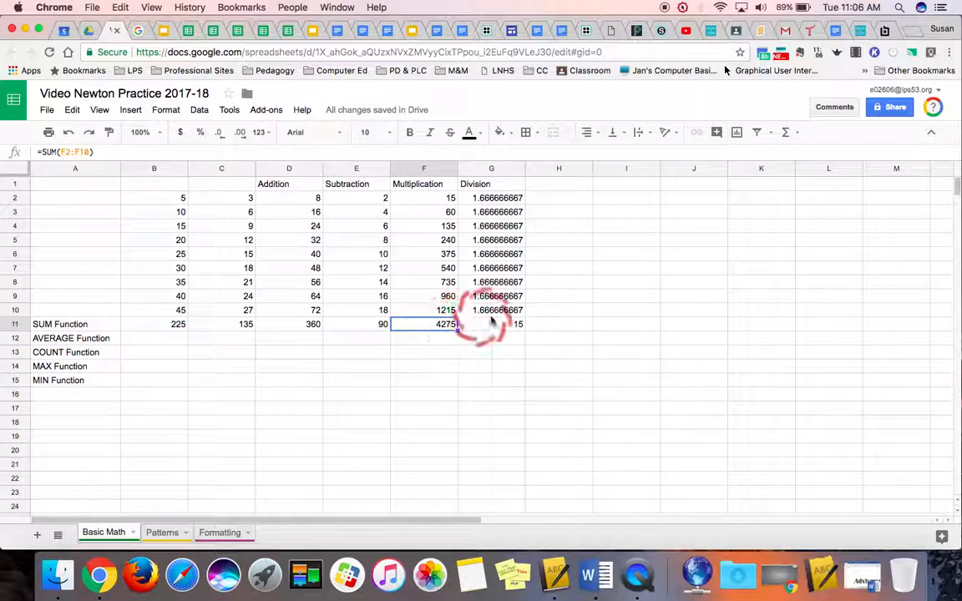
{"action": "left_click", "coordinate": [514, 326]}
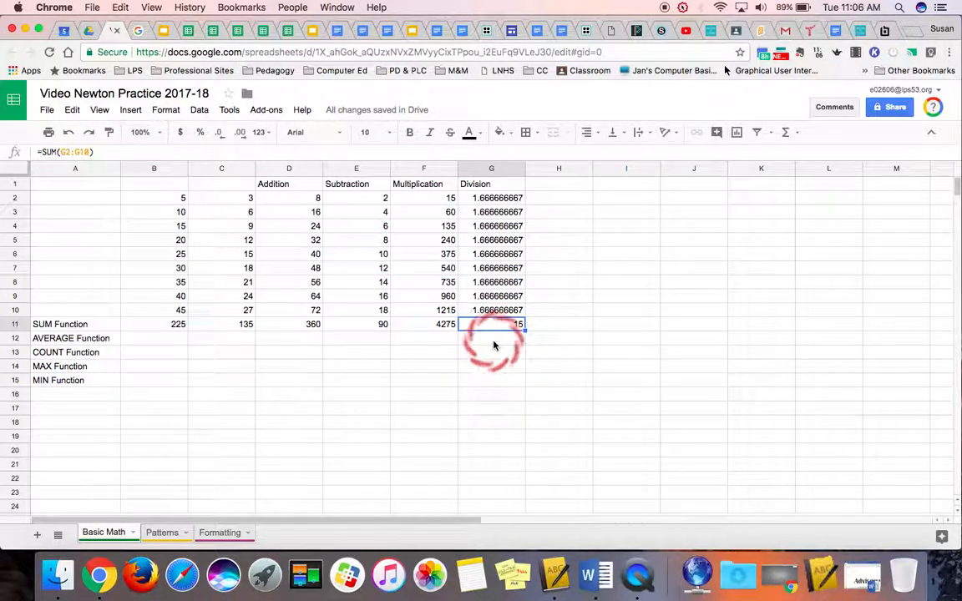
Average B2:B10 in cell B12 with the AVERAGE function, fill the formula across to G12, and check the copied formula in F12
{"action": "left_click", "coordinate": [158, 342]}
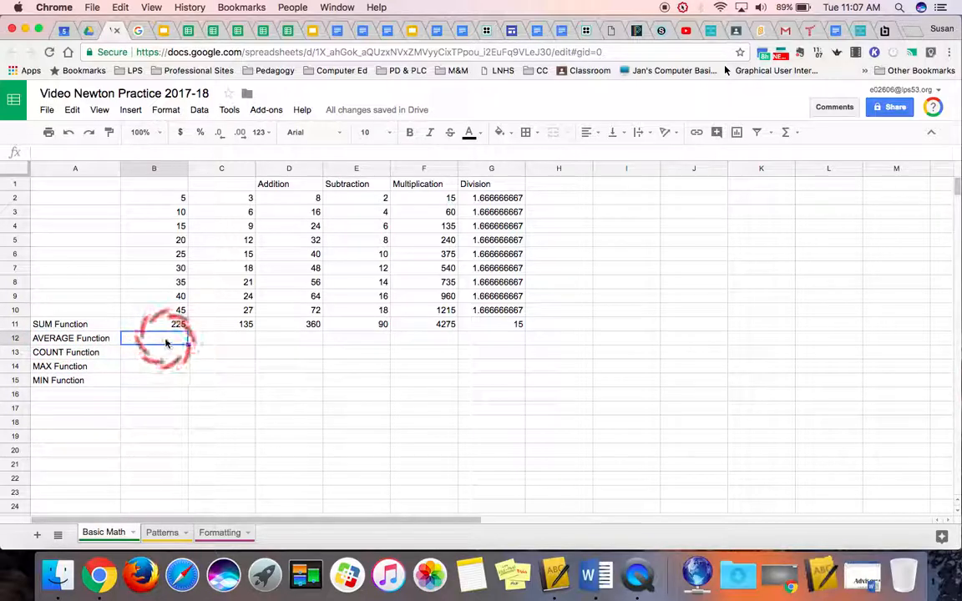
{"action": "left_click", "coordinate": [795, 135]}
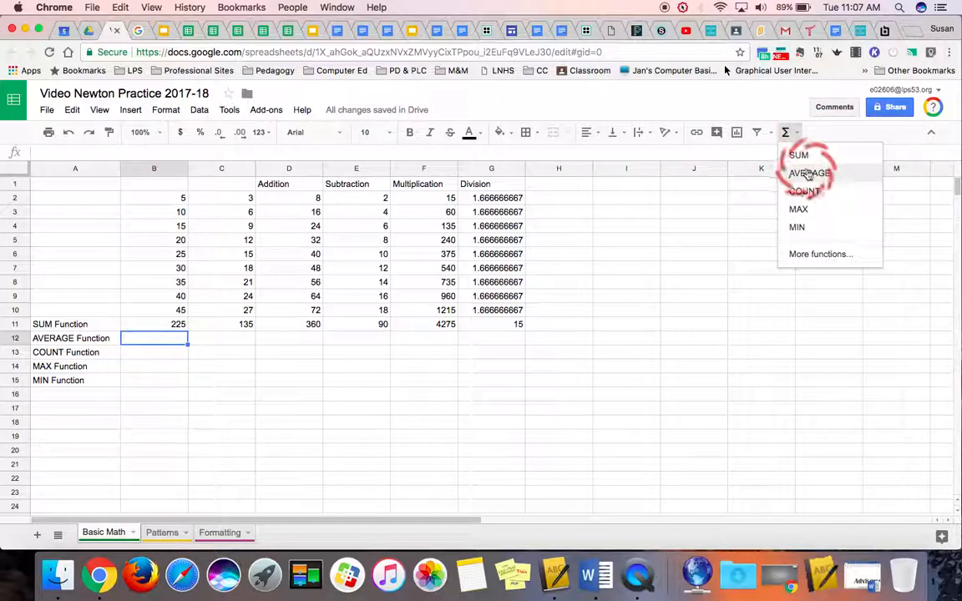
{"action": "left_click", "coordinate": [809, 172]}
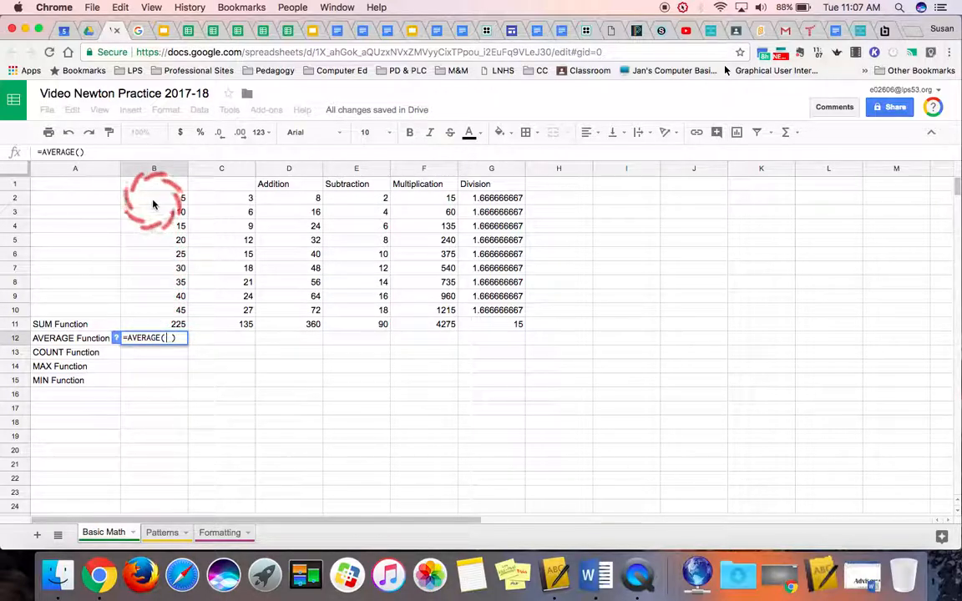
{"action": "left_click_drag", "start_coordinate": [153, 204], "coordinate": [167, 302]}
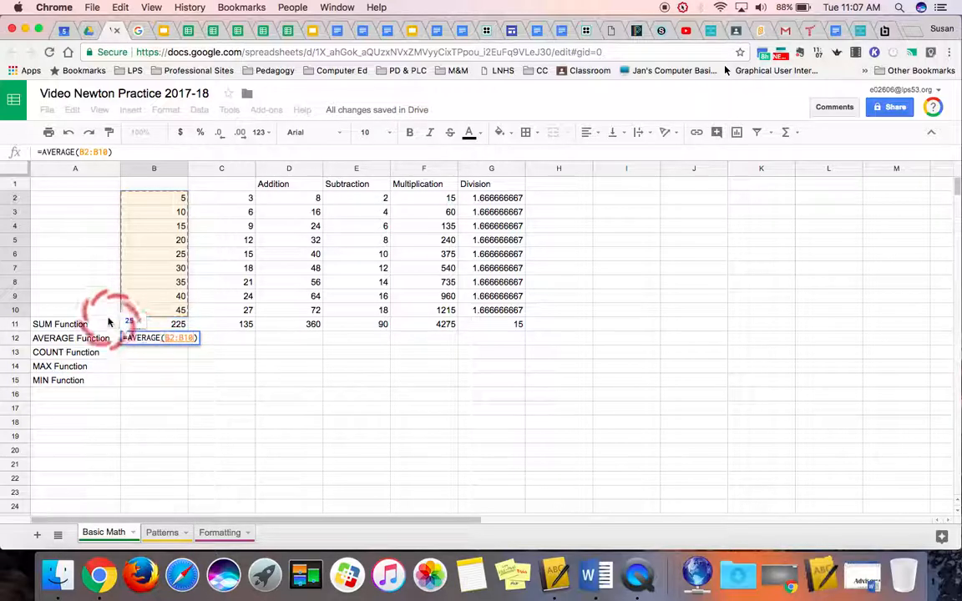
{"action": "key", "text": "Return"}
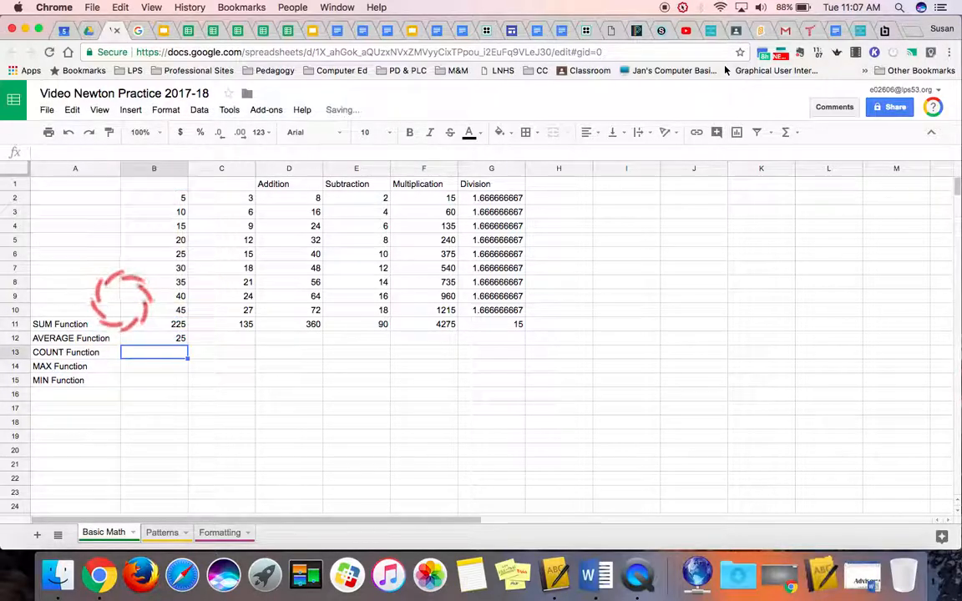
{"action": "left_click", "coordinate": [164, 338]}
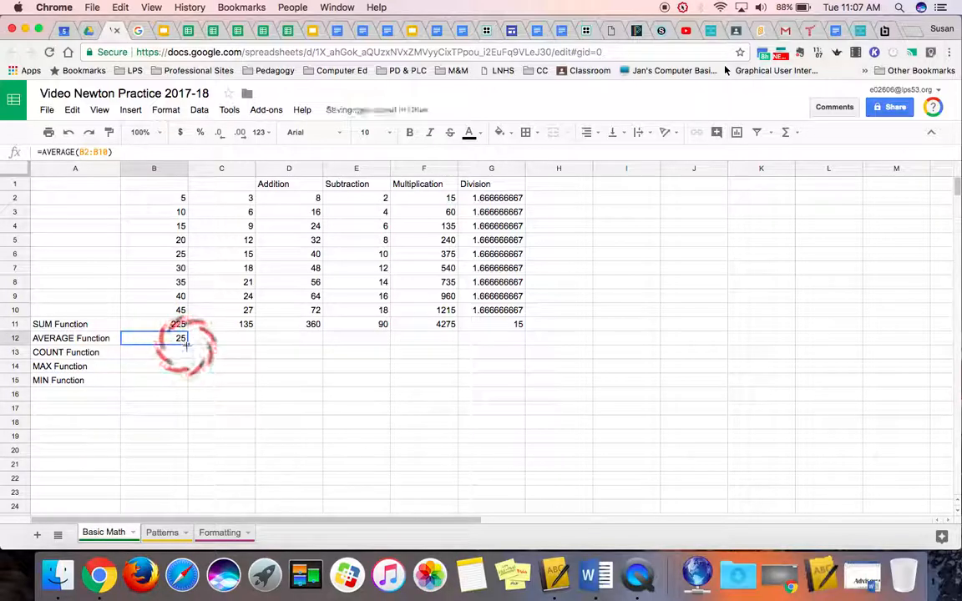
{"action": "left_click_drag", "start_coordinate": [247, 330], "coordinate": [475, 338]}
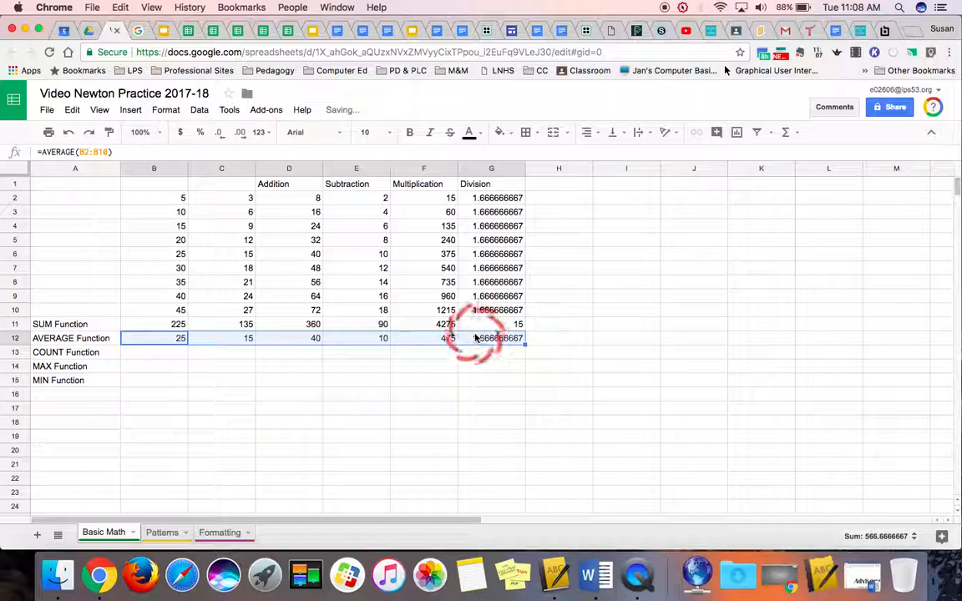
{"action": "left_click", "coordinate": [445, 338]}
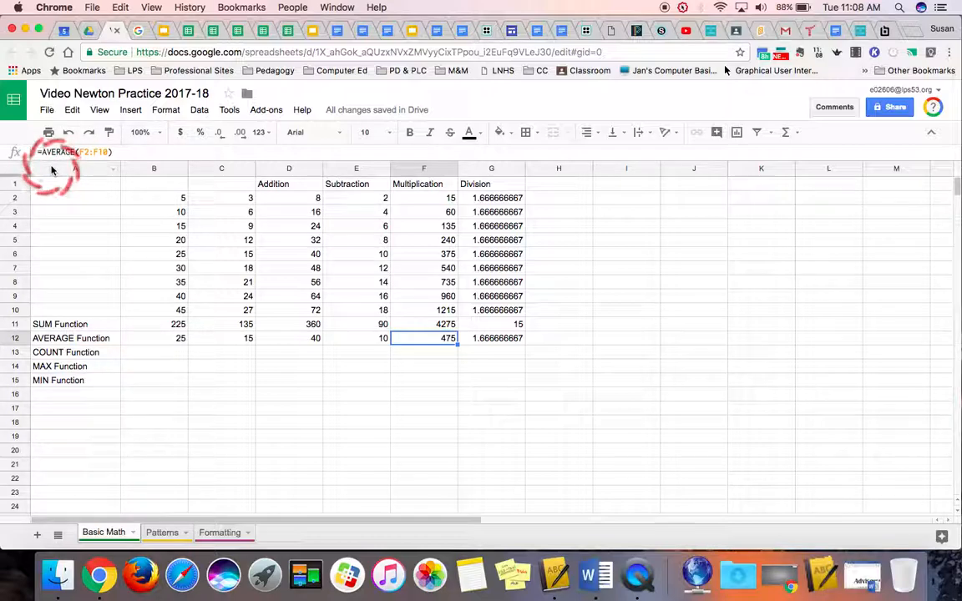
Count the entries of B2:B10 in cell B13 with the COUNT function and fill the formula across to G13
{"action": "left_click", "coordinate": [147, 354]}
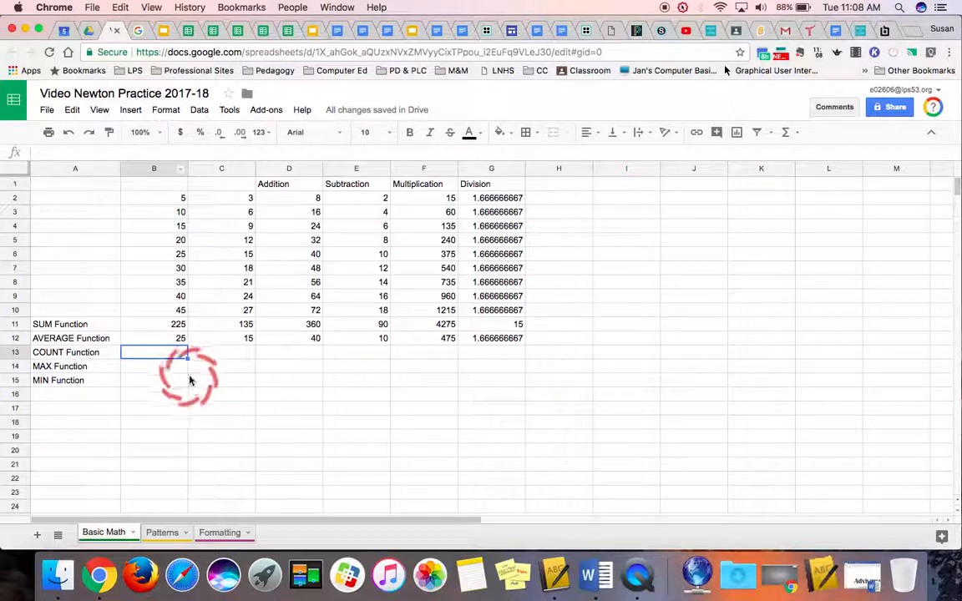
{"action": "left_click", "coordinate": [787, 131]}
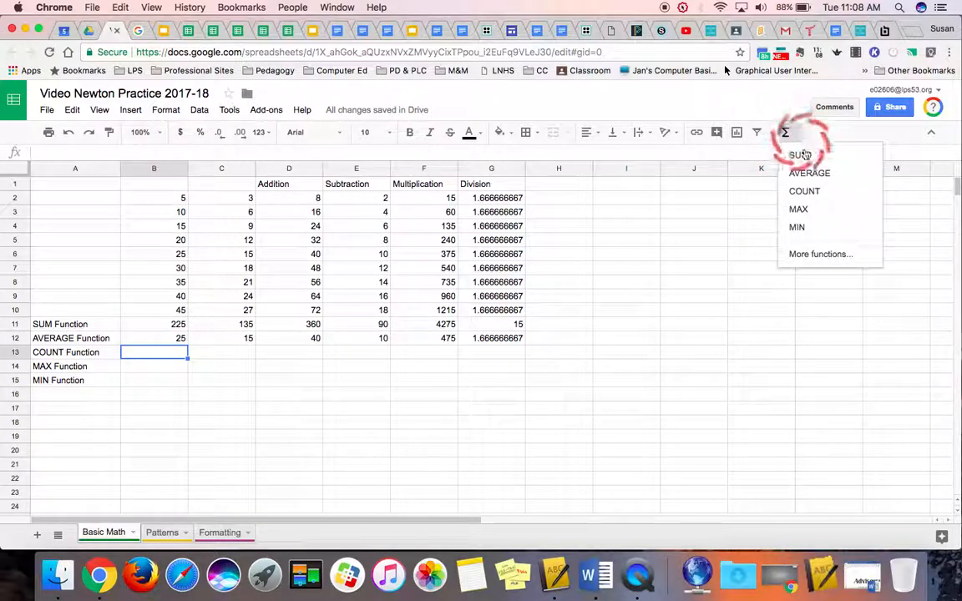
{"action": "left_click", "coordinate": [814, 195]}
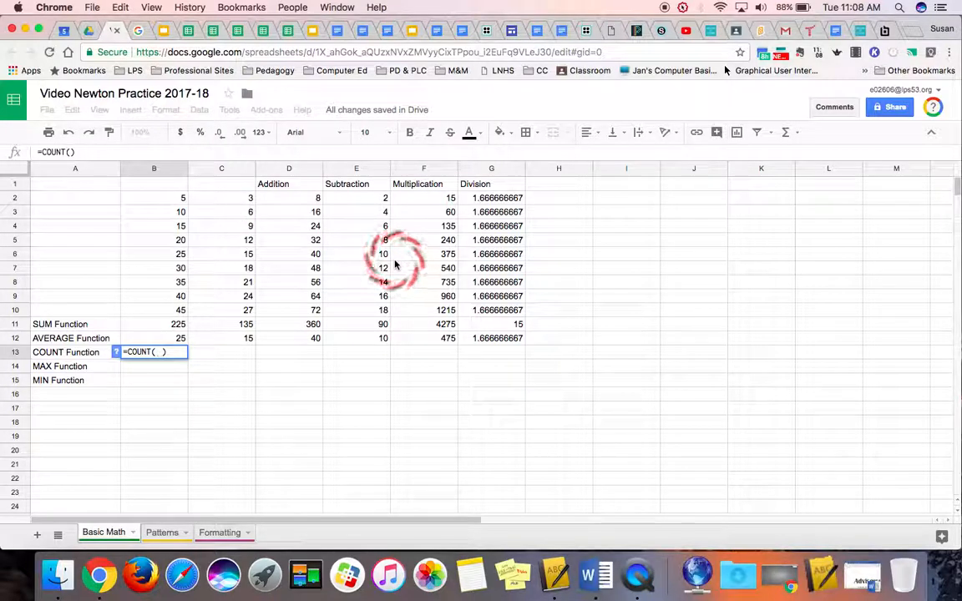
{"action": "type", "text": "b"}
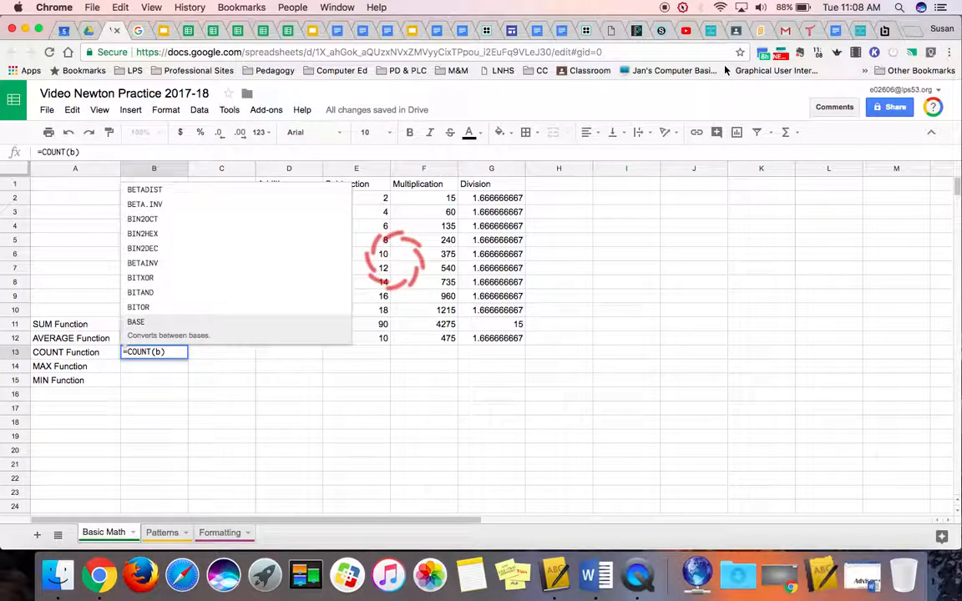
{"action": "type", "text": "2:"}
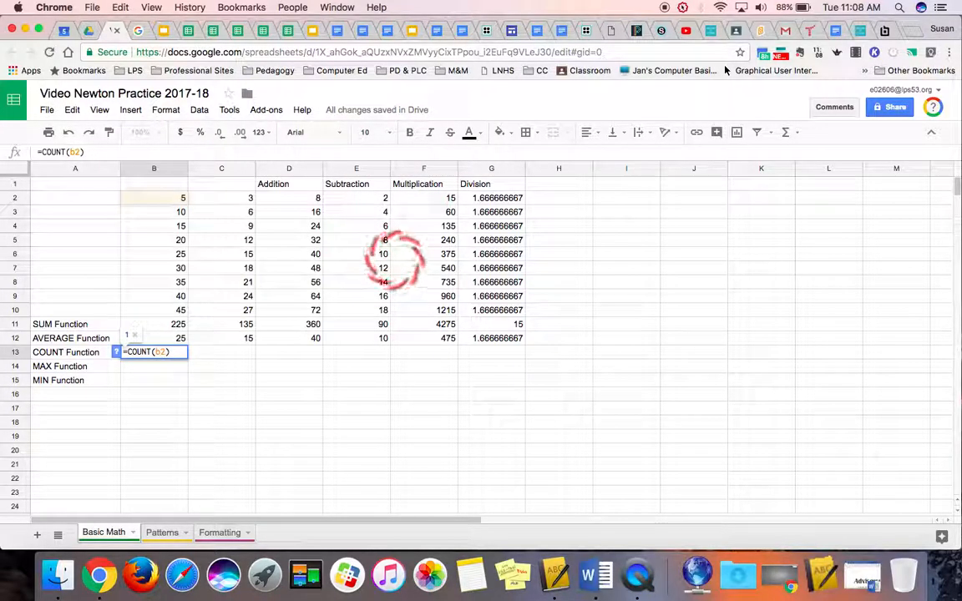
{"action": "type", "text": "b1"}
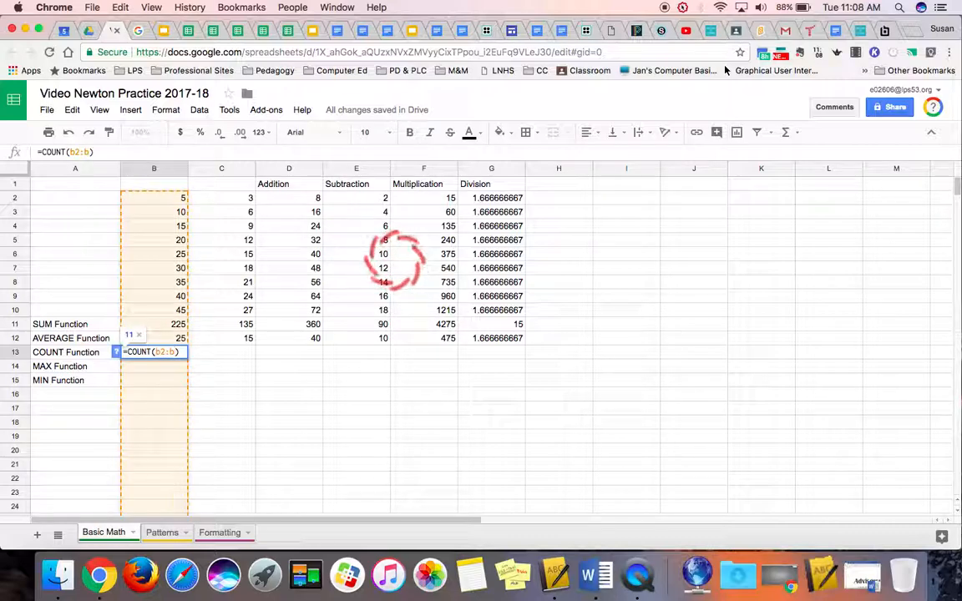
{"action": "type", "text": "0"}
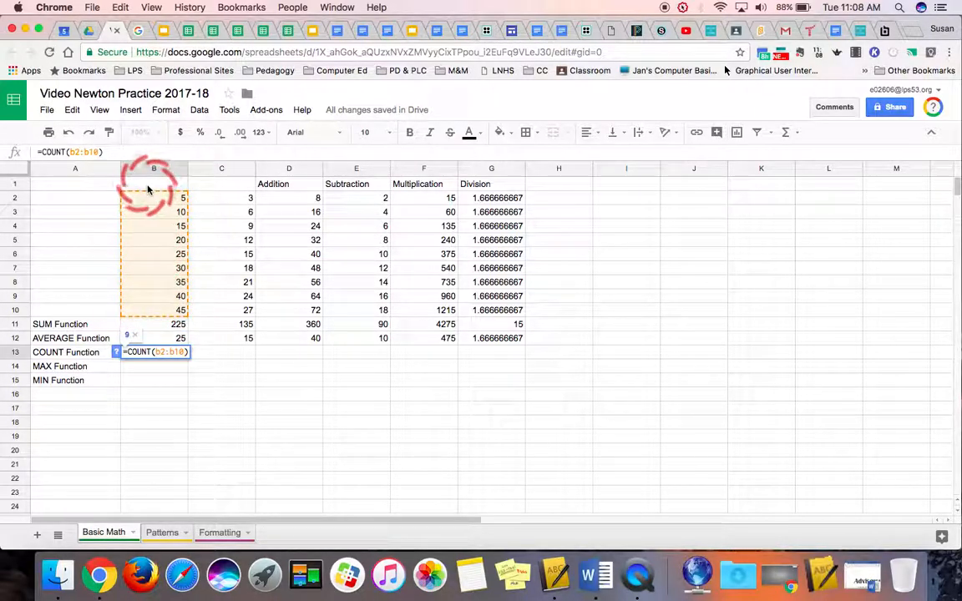
{"action": "key", "text": "Return"}
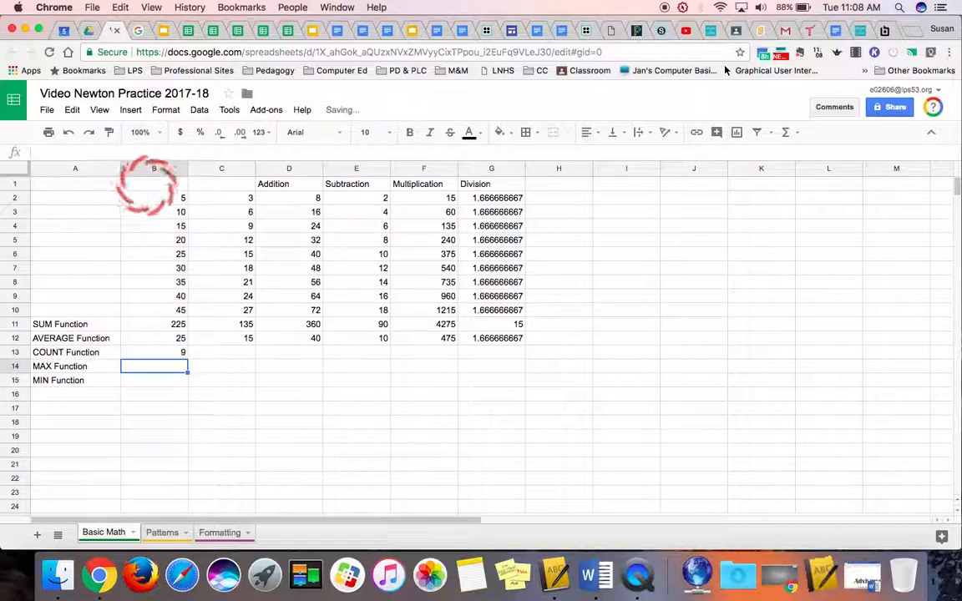
{"action": "left_click", "coordinate": [155, 350]}
{"action": "left_click_drag", "start_coordinate": [187, 357], "coordinate": [466, 363]}
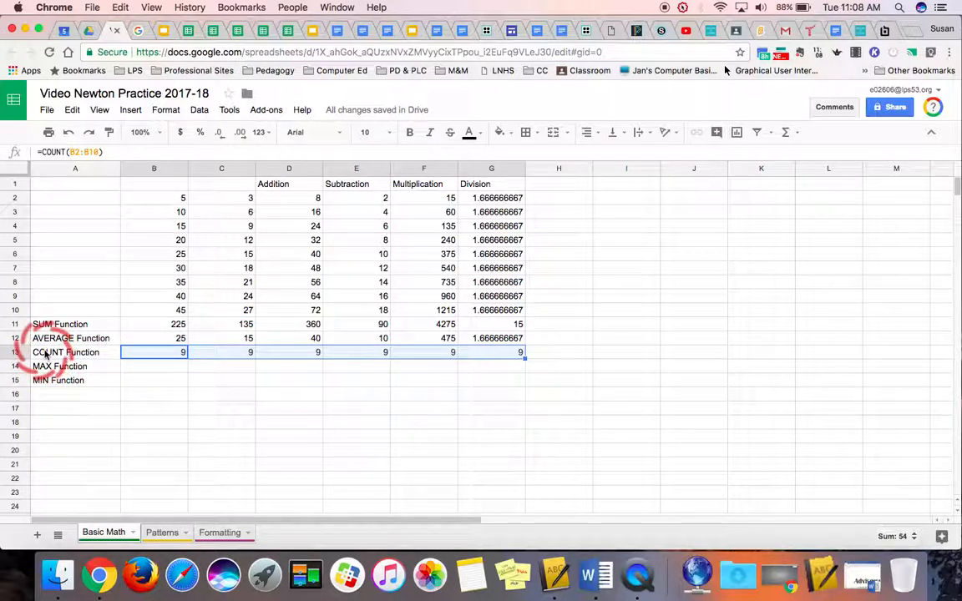
Inspect the COUNT formulas in cells B13 through G13 to check which range each one covers
{"action": "left_click", "coordinate": [165, 355]}
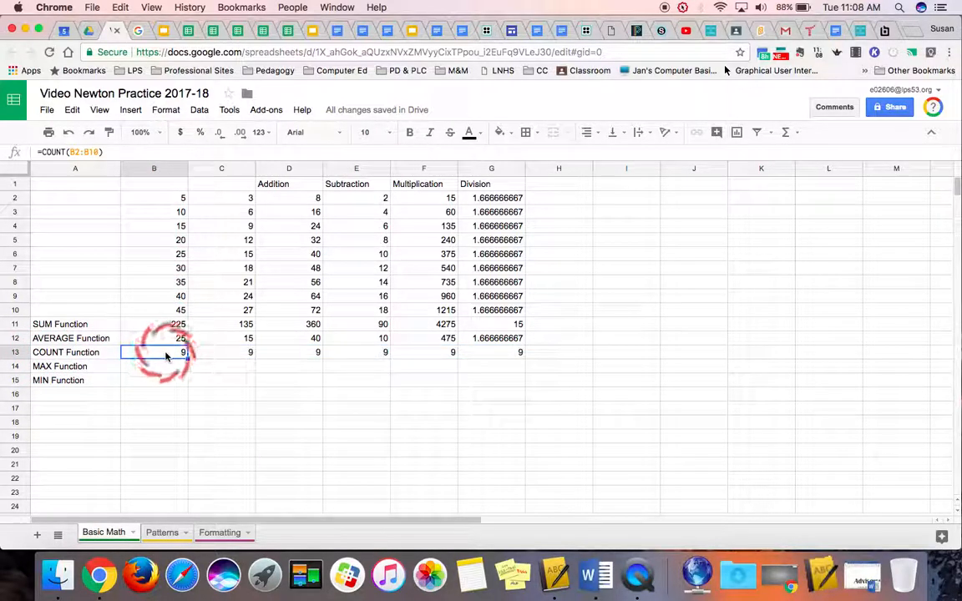
{"action": "left_click", "coordinate": [242, 356]}
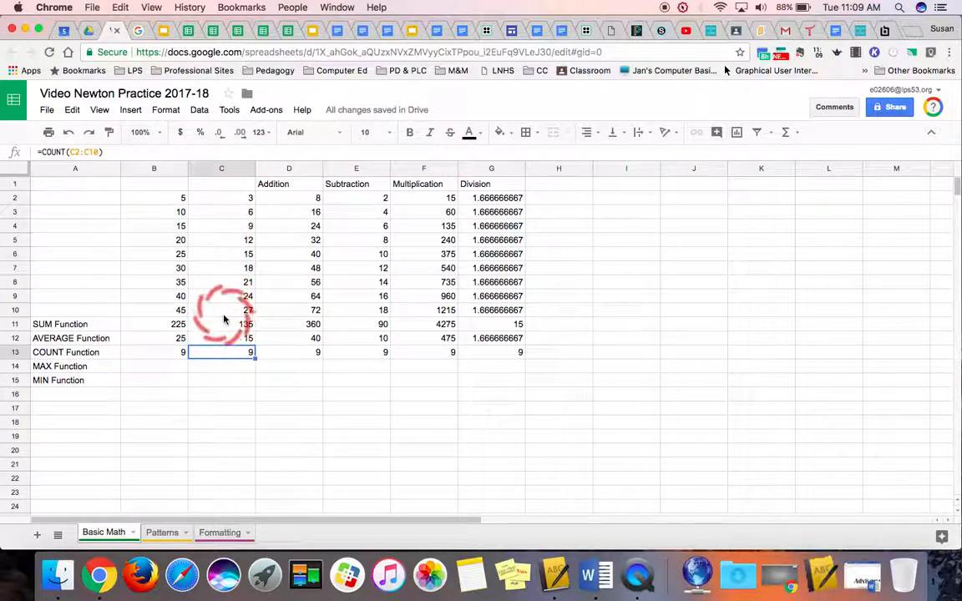
{"action": "left_click", "coordinate": [315, 354]}
{"action": "left_click", "coordinate": [359, 354]}
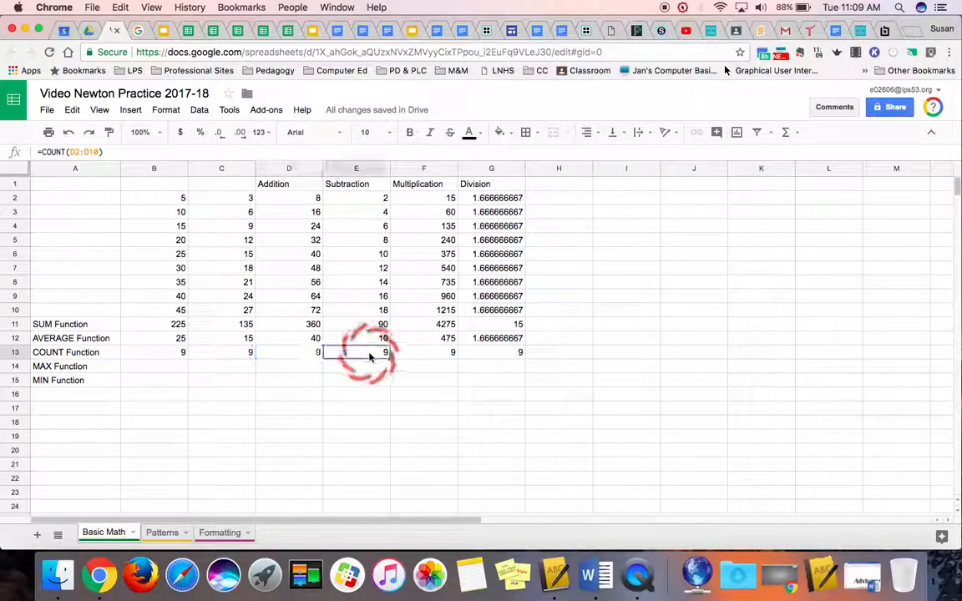
{"action": "left_click", "coordinate": [440, 355]}
{"action": "left_click", "coordinate": [481, 357]}
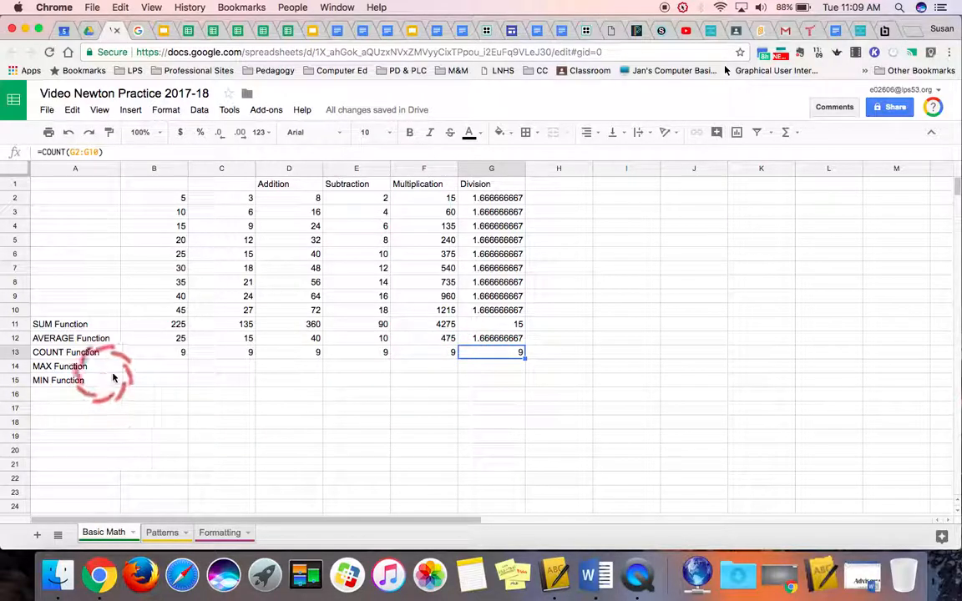
Find the maximum of B2:B10 in cell B14 with the MAX function and fill the formula across to G14
{"action": "left_click", "coordinate": [150, 370]}
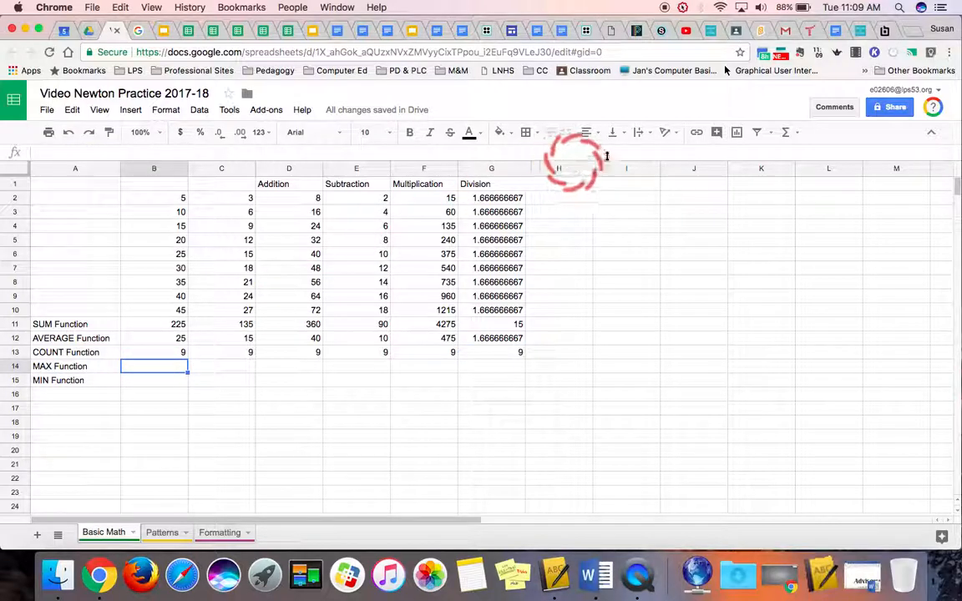
{"action": "left_click", "coordinate": [789, 132]}
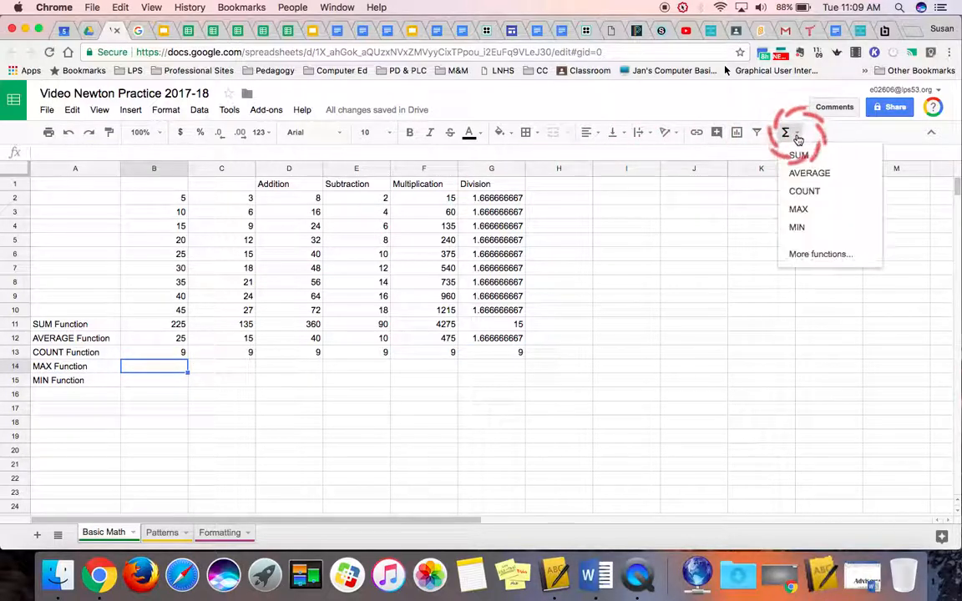
{"action": "left_click", "coordinate": [799, 209]}
{"action": "left_click_drag", "start_coordinate": [162, 202], "coordinate": [169, 320]}
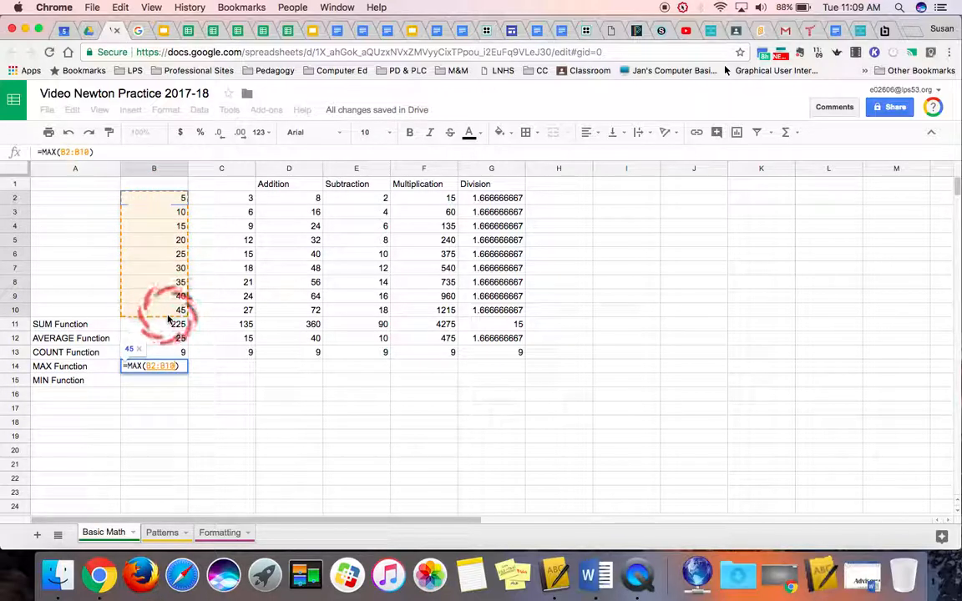
{"action": "key", "text": "Return"}
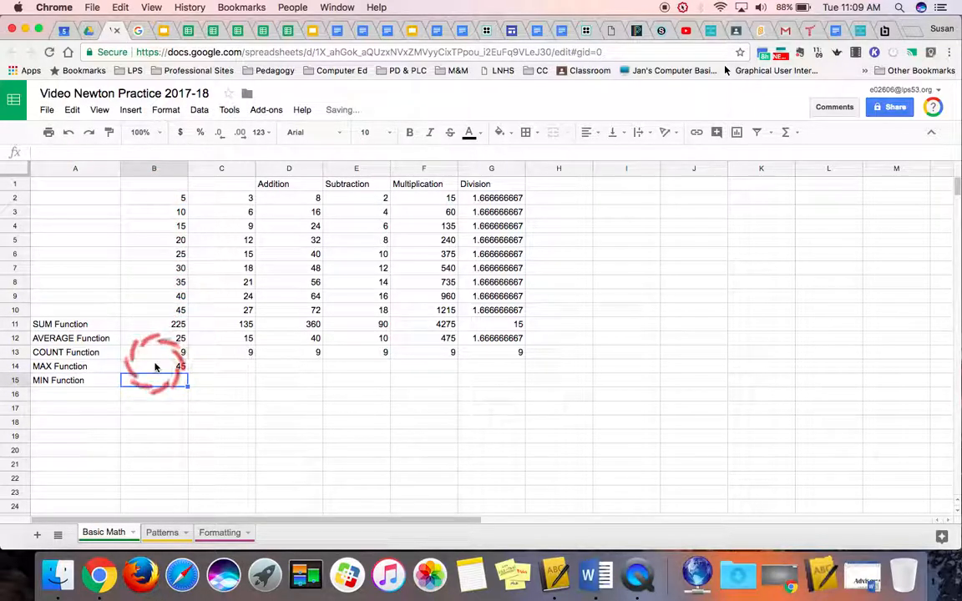
{"action": "left_click", "coordinate": [155, 366]}
{"action": "left_click_drag", "start_coordinate": [251, 373], "coordinate": [483, 376]}
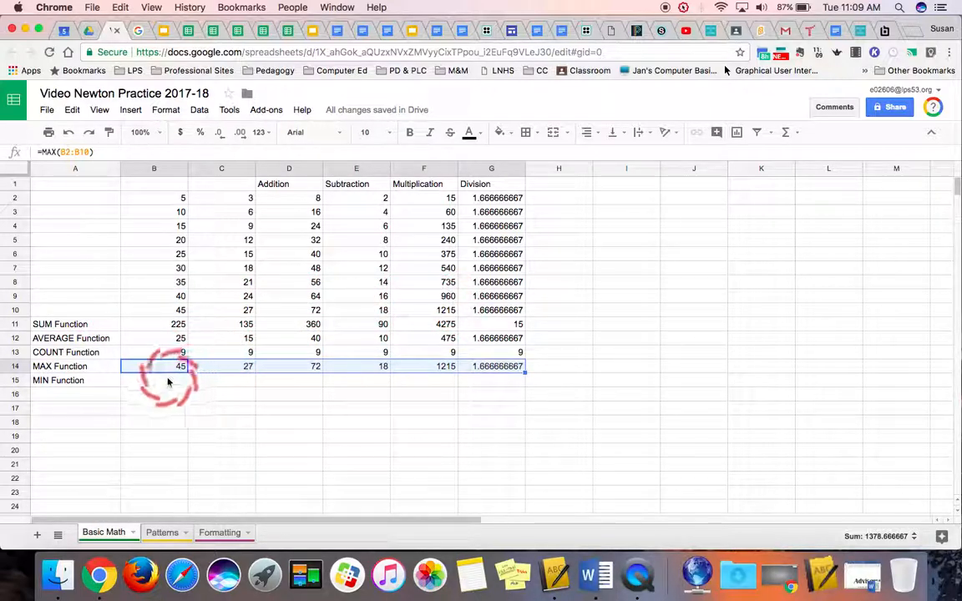
Find the minimum of B2:B10 in cell B15 with the MIN function and fill the formula across to G15
{"action": "left_click", "coordinate": [154, 384]}
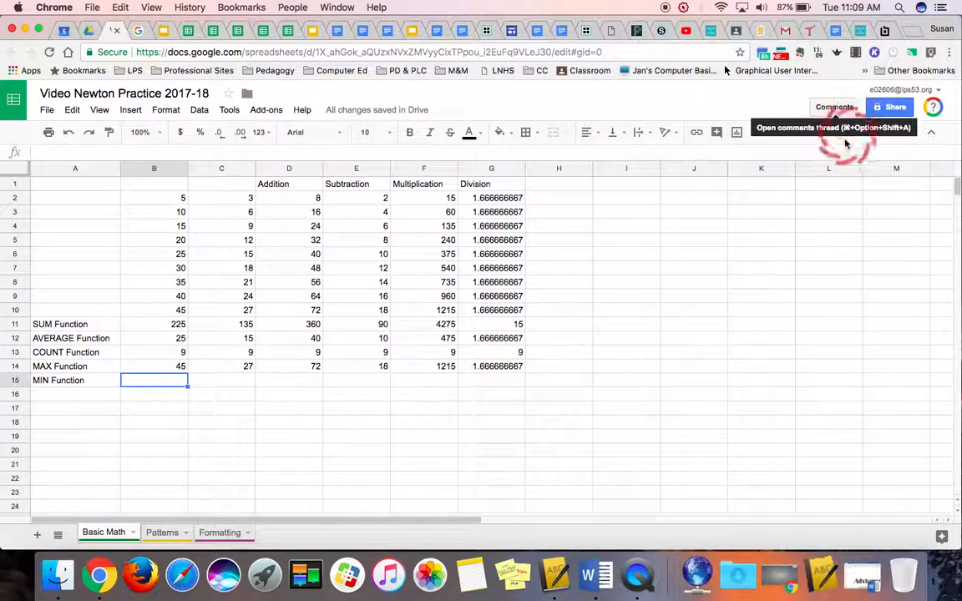
{"action": "left_click", "coordinate": [790, 132]}
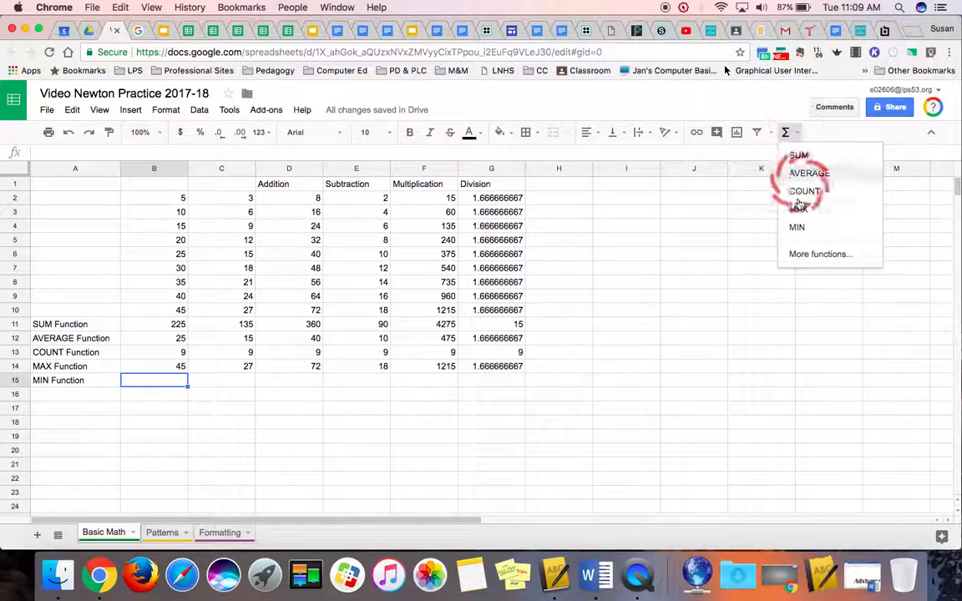
{"action": "left_click", "coordinate": [795, 228]}
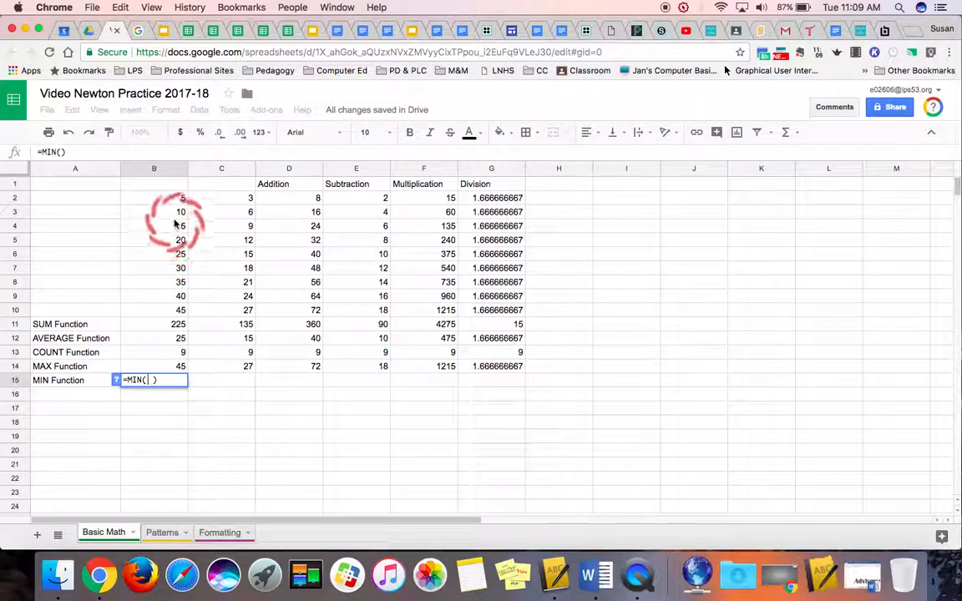
{"action": "left_click_drag", "start_coordinate": [165, 201], "coordinate": [163, 311]}
{"action": "key", "text": "Return"}
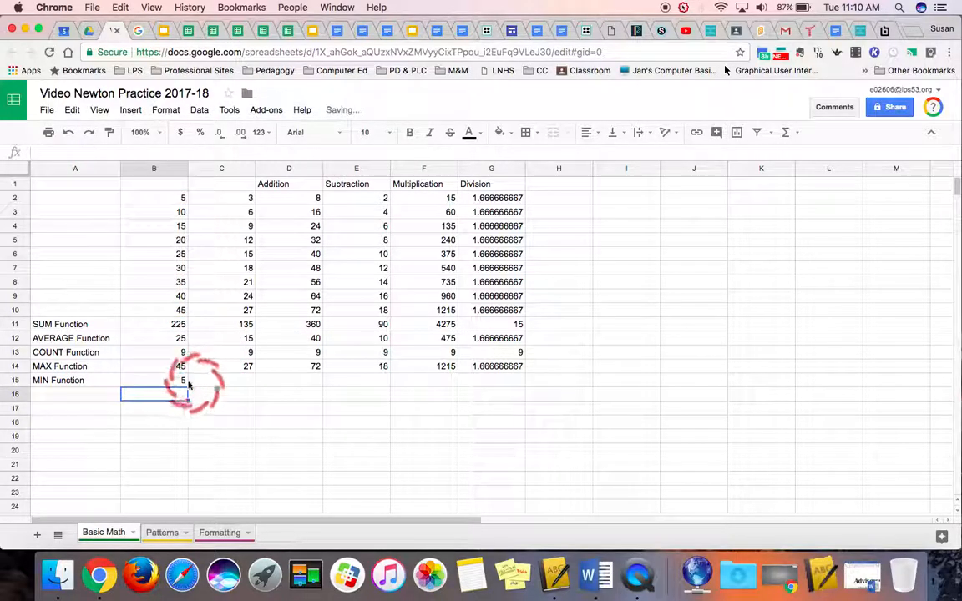
{"action": "left_click", "coordinate": [188, 384]}
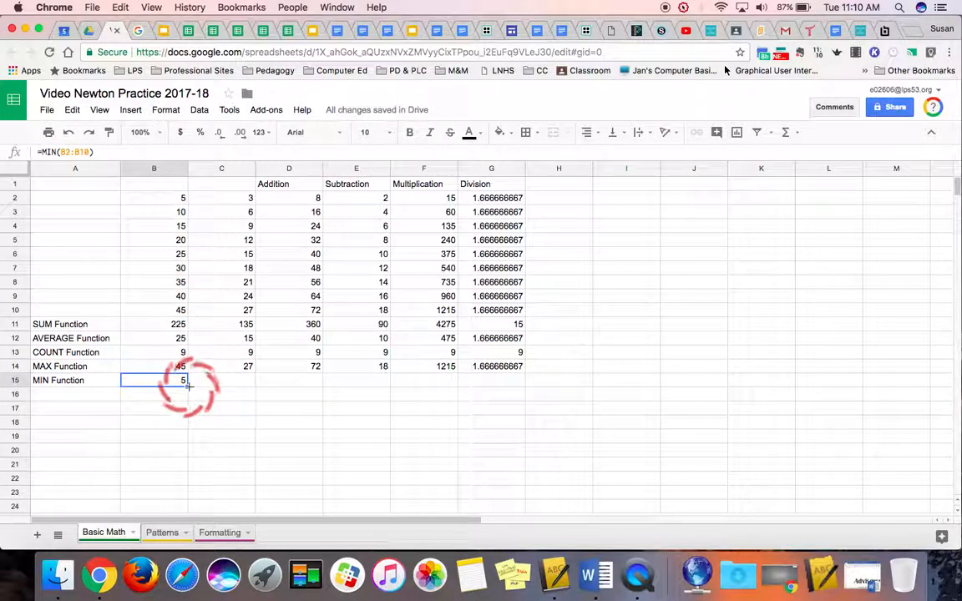
{"action": "left_click_drag", "start_coordinate": [301, 380], "coordinate": [459, 380]}
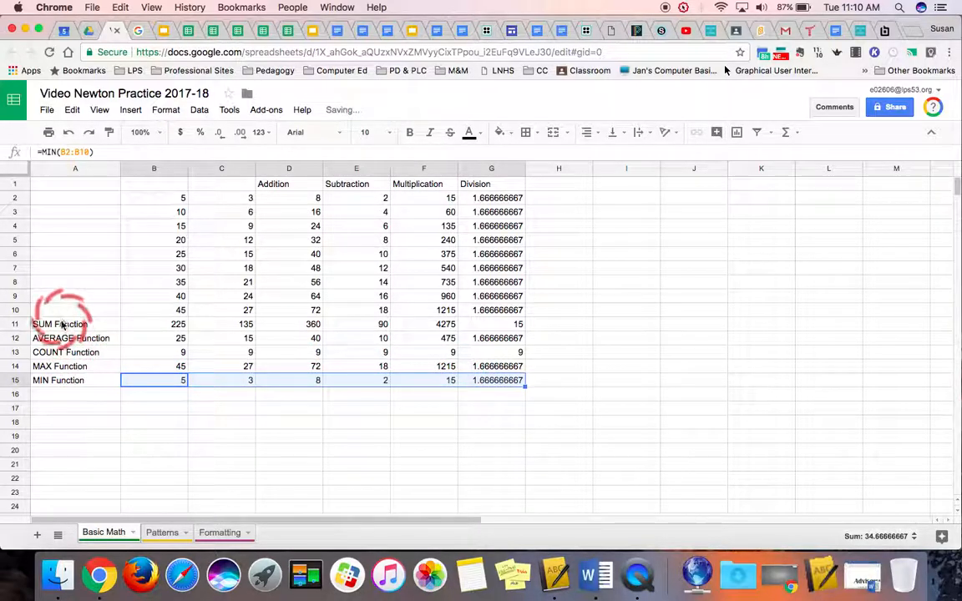
Switch to the Newton Practice 3rd Hr 2017-18 spreadsheet and look at the function label in cell A16
{"action": "left_click", "coordinate": [78, 395]}
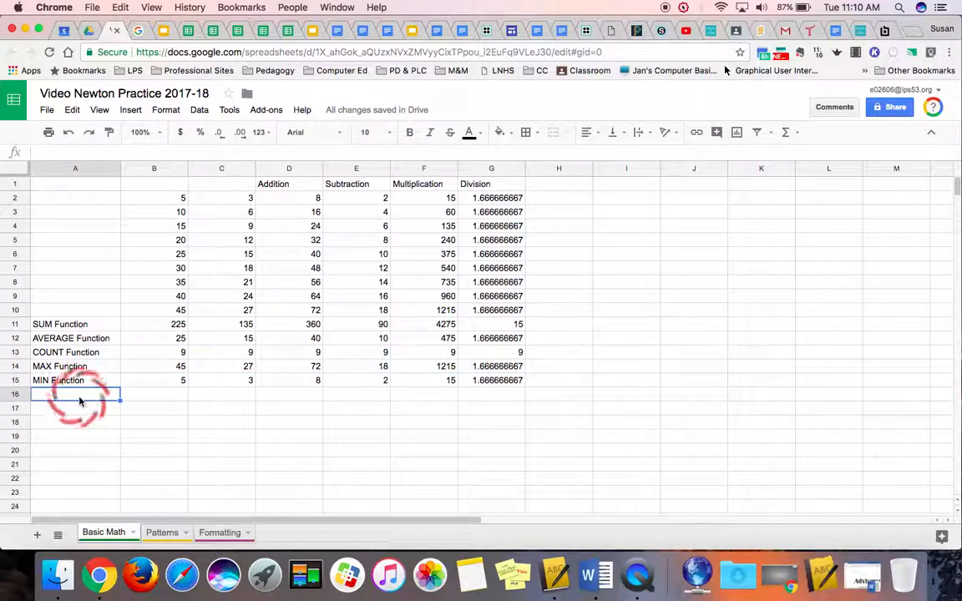
{"action": "left_click", "coordinate": [188, 32]}
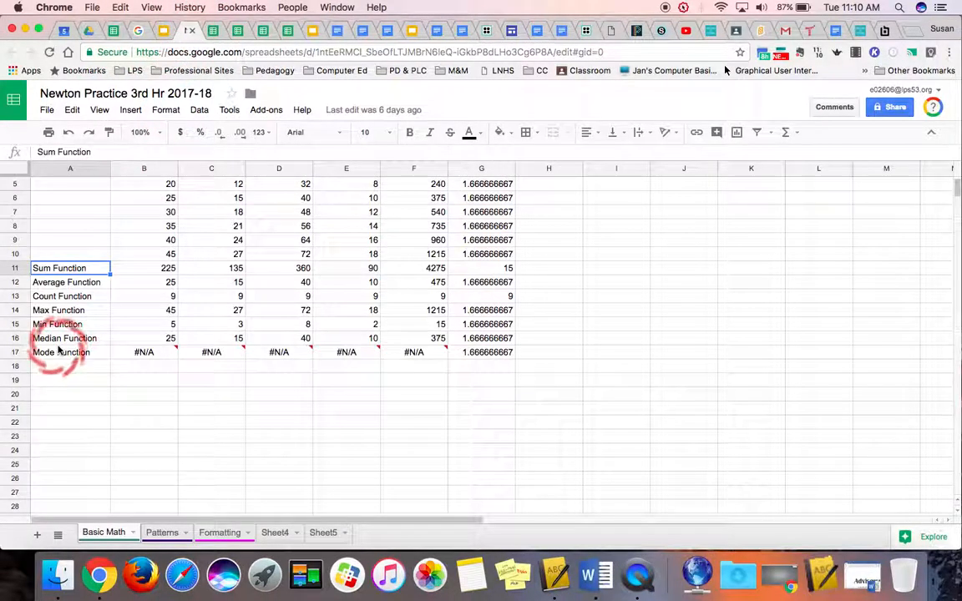
{"action": "left_click", "coordinate": [61, 340]}
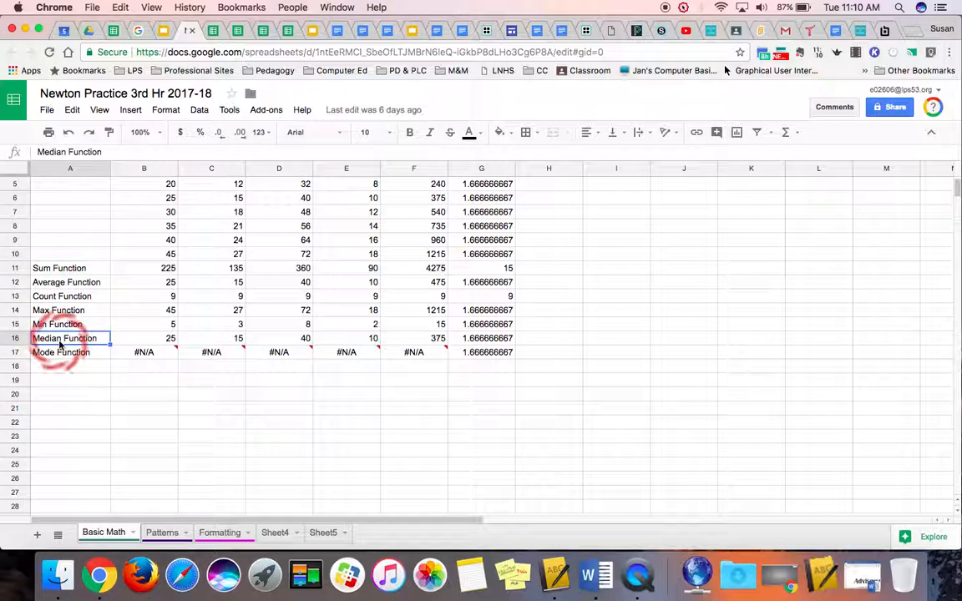
Check the label in A17, return to the Video Newton Practice 2017-18 spreadsheet, and label A16 "MEDIAN Function" and A17 "MODE Function"
{"action": "left_click", "coordinate": [65, 355]}
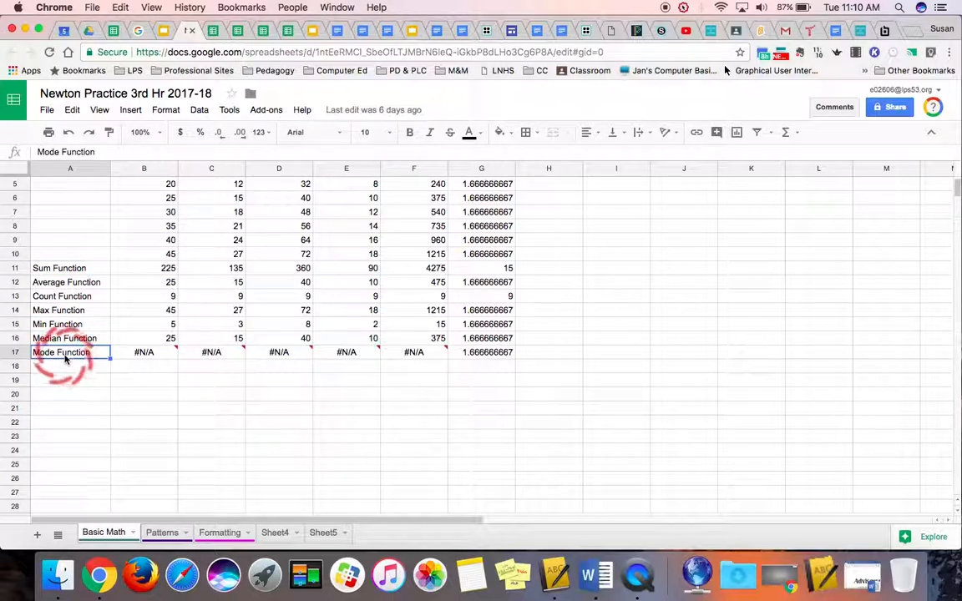
{"action": "left_click", "coordinate": [113, 32]}
{"action": "left_click", "coordinate": [47, 418]}
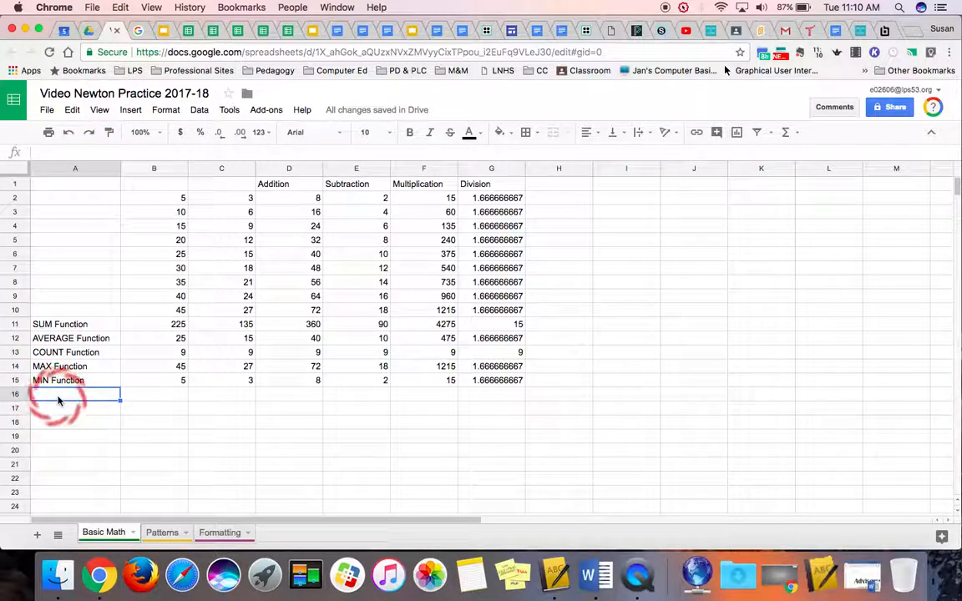
{"action": "type", "text": "M"}
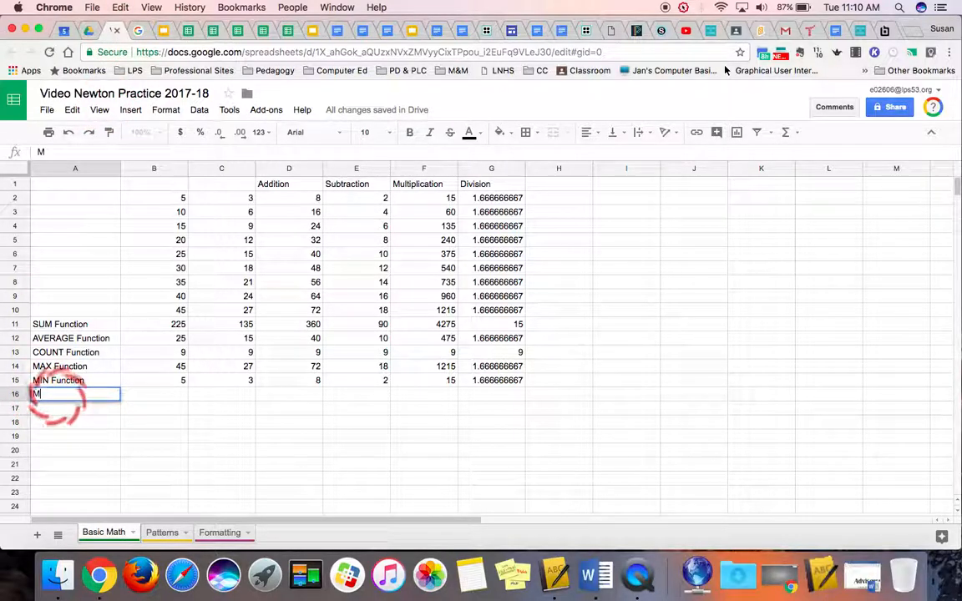
{"action": "type", "text": "EDIAN Function"}
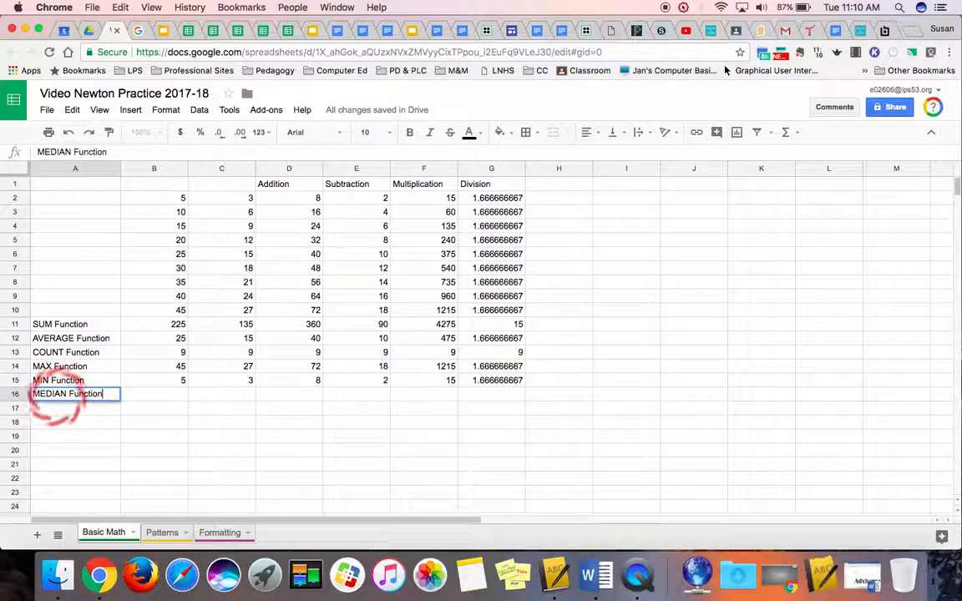
{"action": "key", "text": "Return"}
{"action": "type", "text": "Mod"}
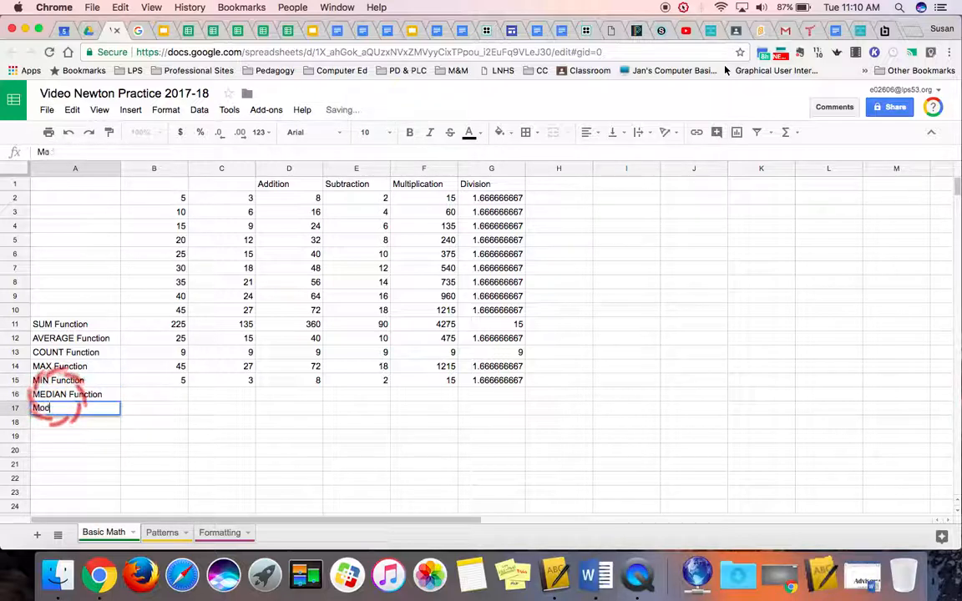
{"action": "key", "text": "BackSpace"}
{"action": "key", "text": "BackSpace"}
{"action": "key", "text": "BackSpace"}
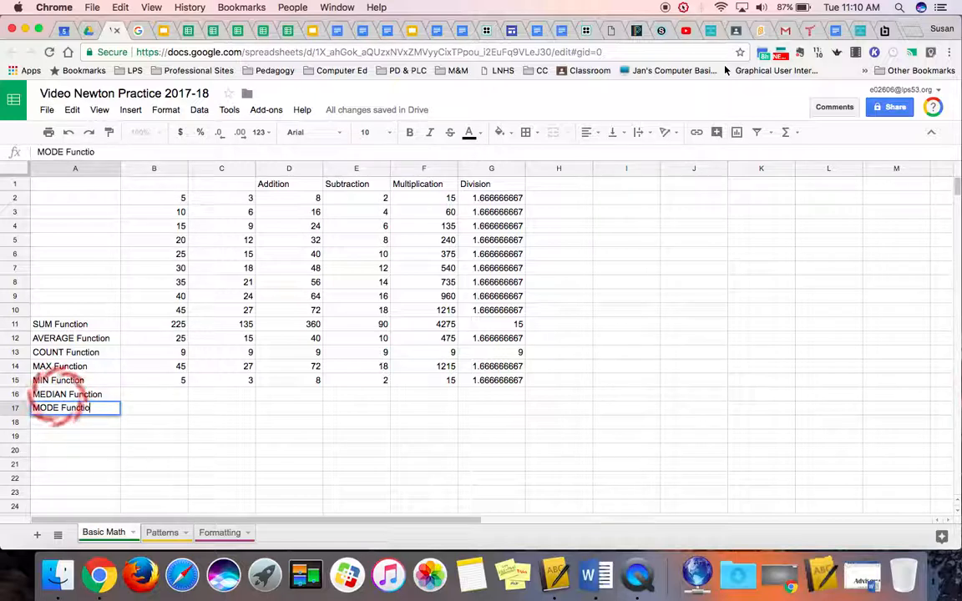
{"action": "type", "text": "ODE Function"}
{"action": "key", "text": "Tab"}
Find the median of B2:B10 in cell B16 with the MEDIAN function and fill the formula across to G16
{"action": "key", "text": "Up"}
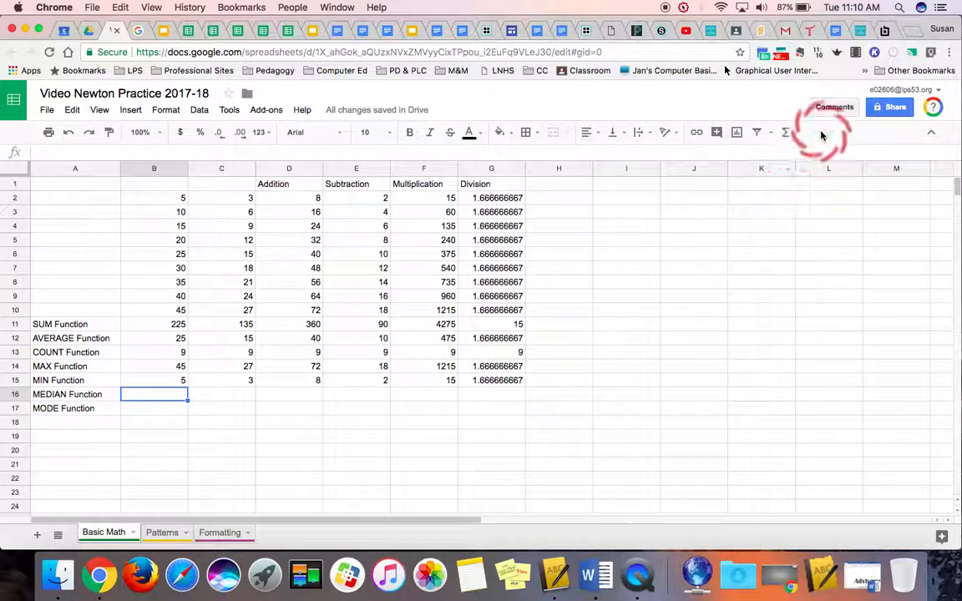
{"action": "left_click", "coordinate": [795, 136]}
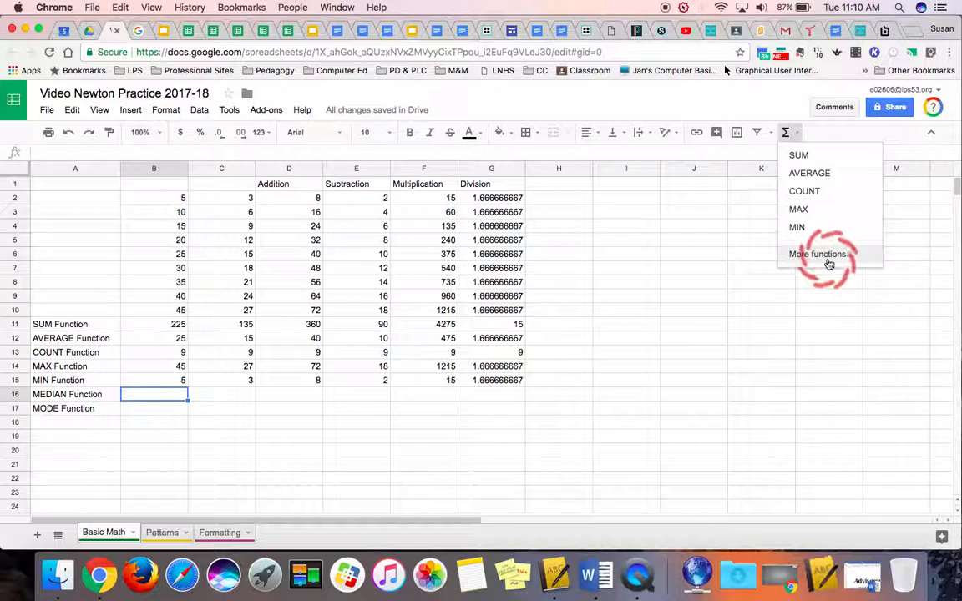
{"action": "left_click", "coordinate": [152, 399]}
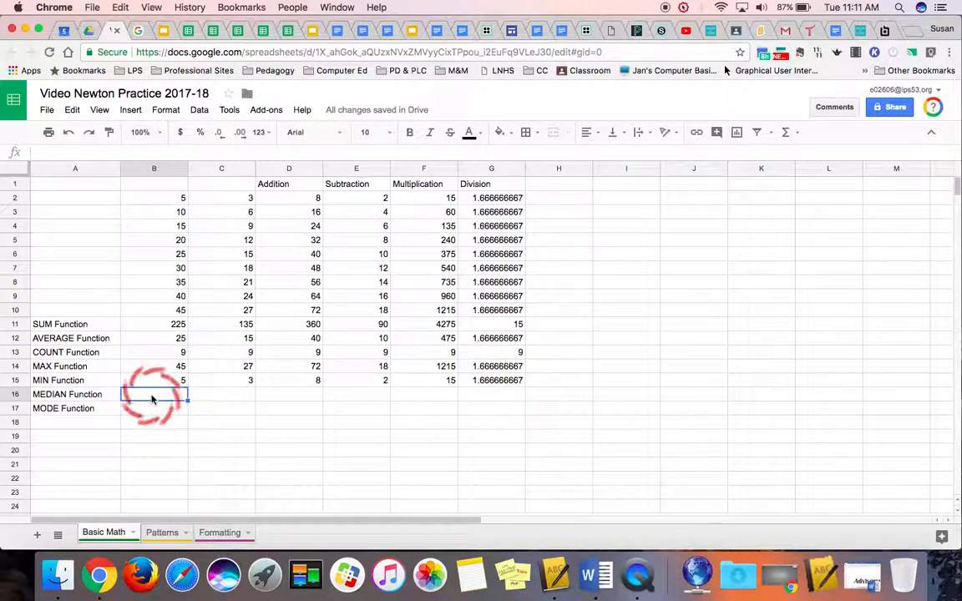
{"action": "type", "text": "="}
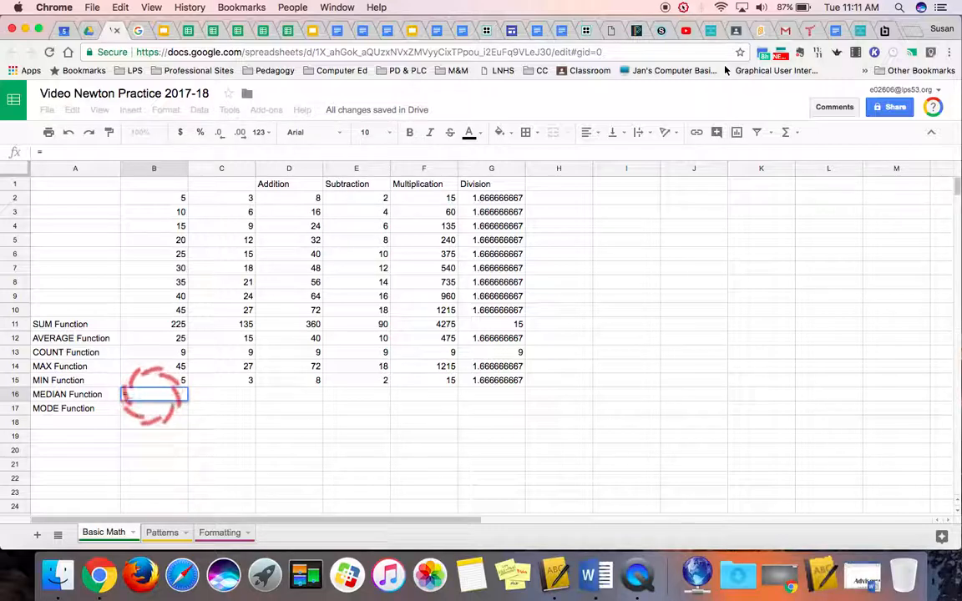
{"action": "type", "text": "m"}
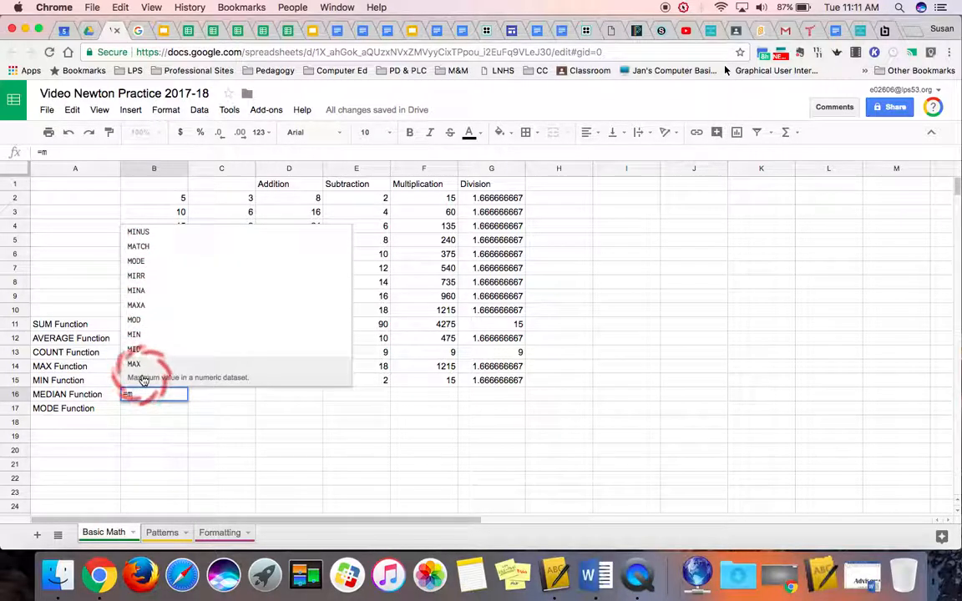
{"action": "type", "text": "e"}
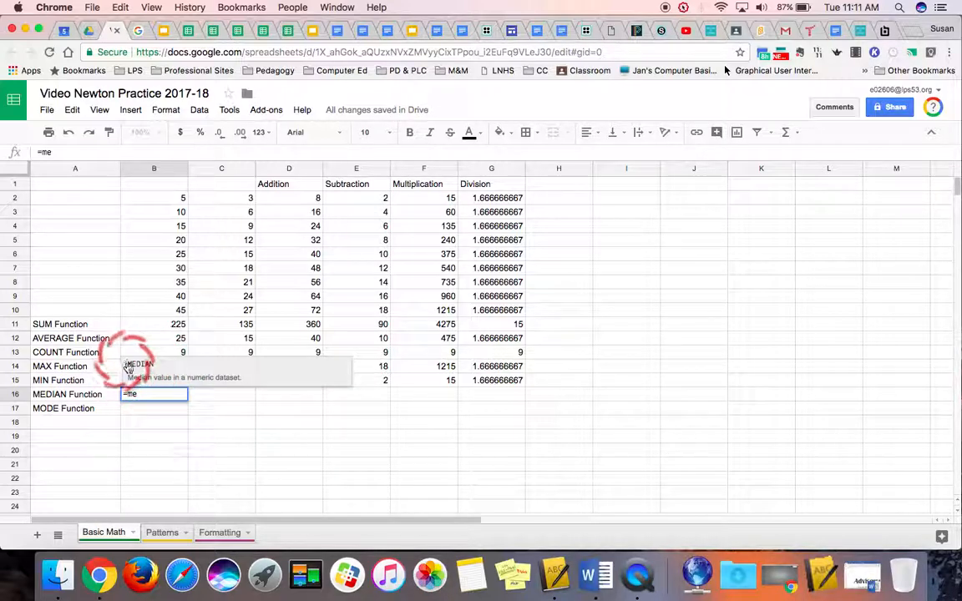
{"action": "left_click", "coordinate": [185, 378]}
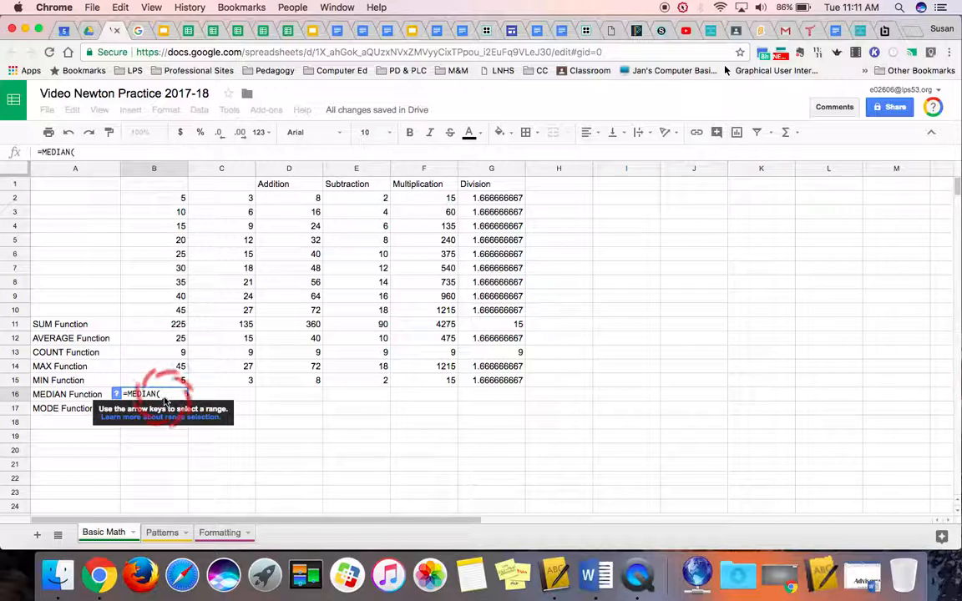
{"action": "type", "text": "b"}
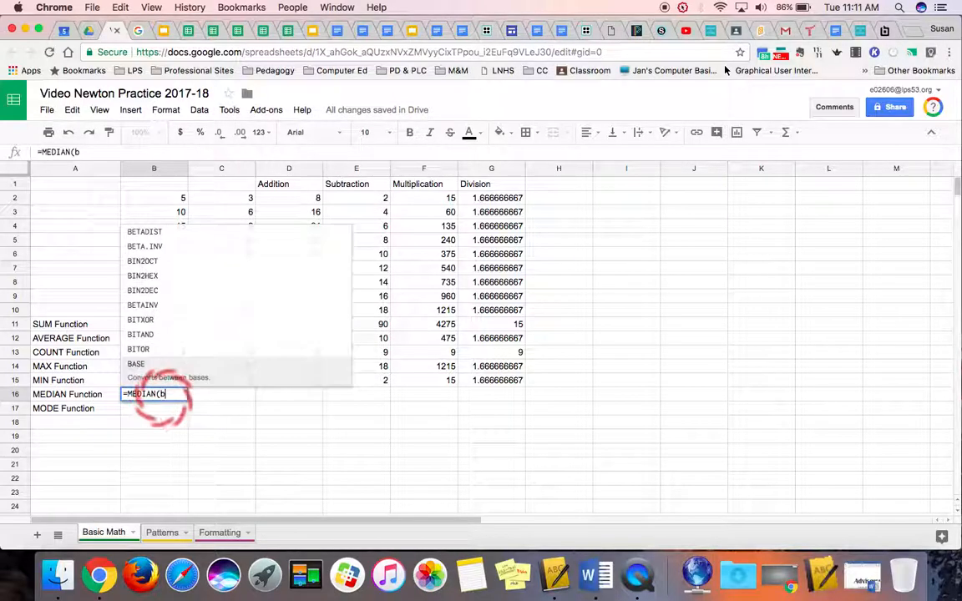
{"action": "type", "text": "2:b10)"}
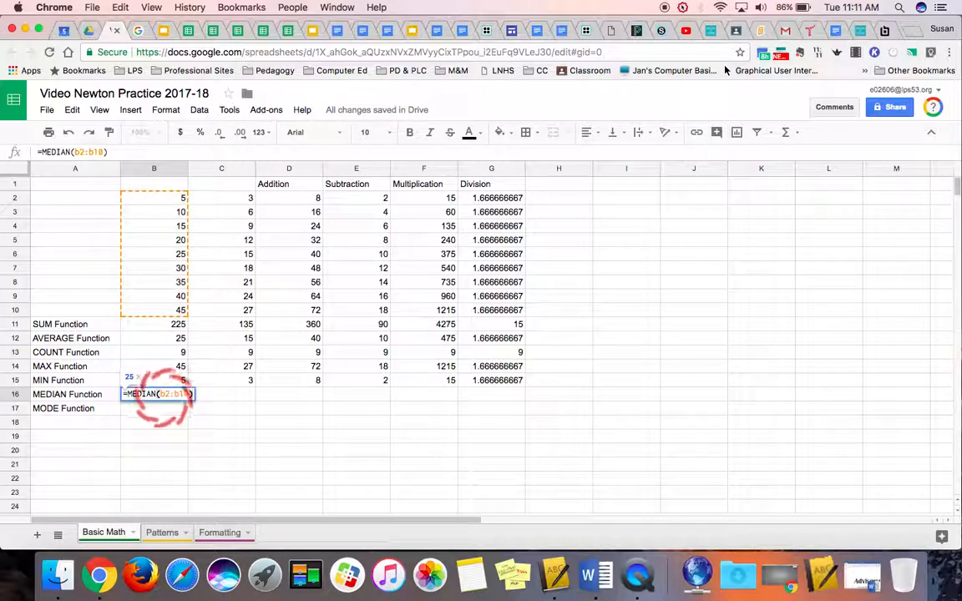
{"action": "key", "text": "Return"}
{"action": "left_click", "coordinate": [176, 396]}
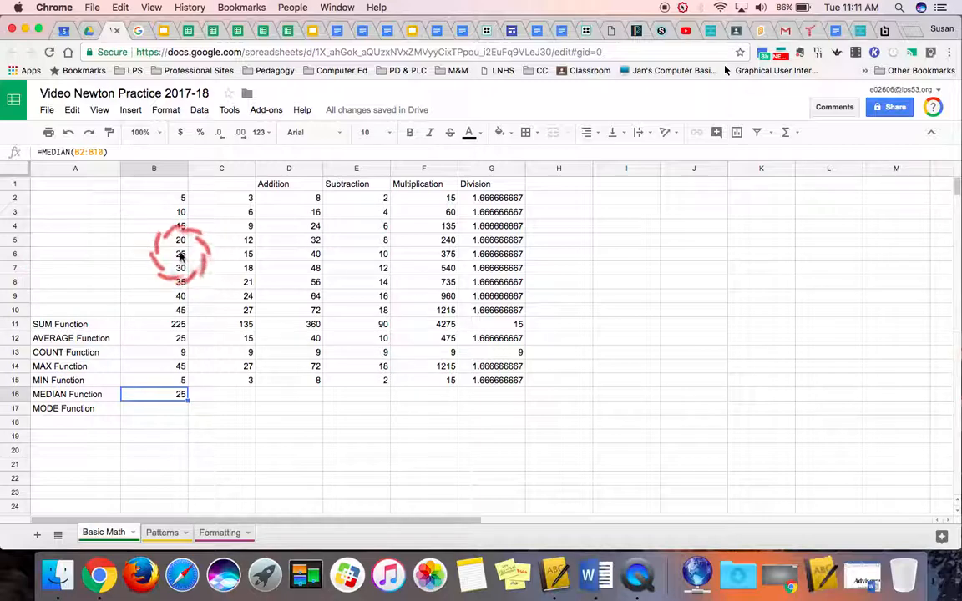
{"action": "left_click_drag", "start_coordinate": [187, 400], "coordinate": [485, 399]}
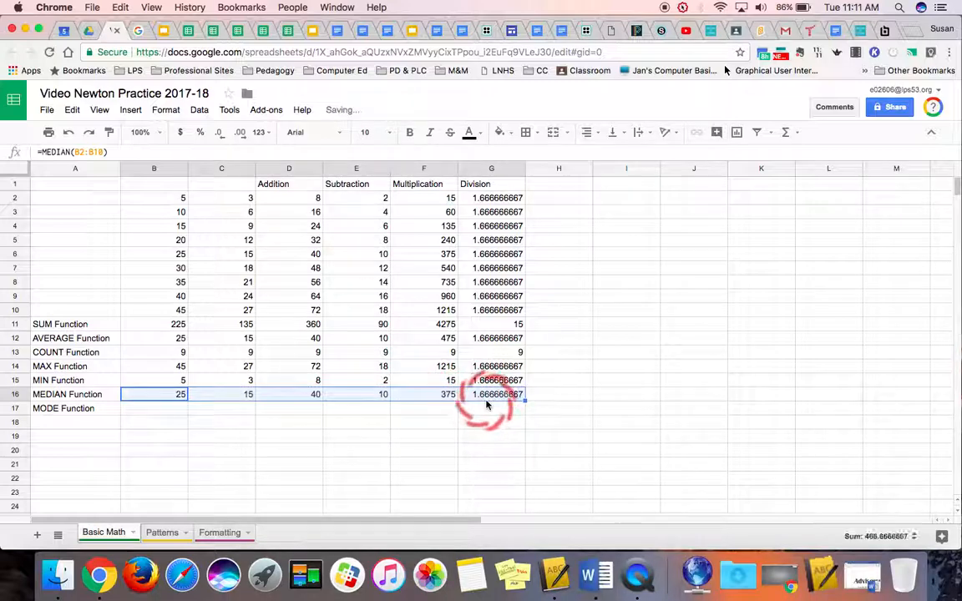
Find the mode of B2:B10 in cell B17 with the MODE function and inspect the cell's note
{"action": "left_click", "coordinate": [175, 410]}
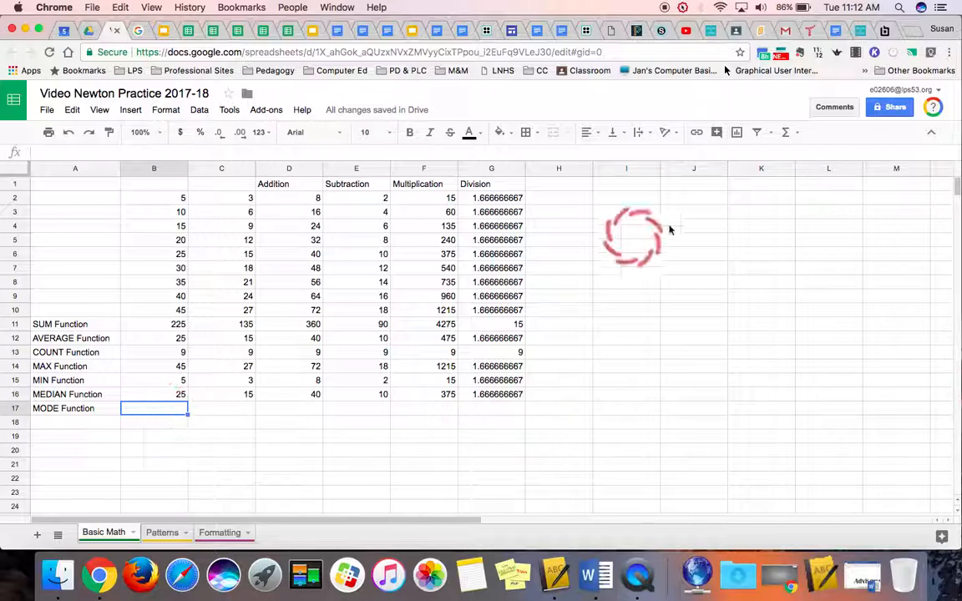
{"action": "left_click", "coordinate": [795, 135]}
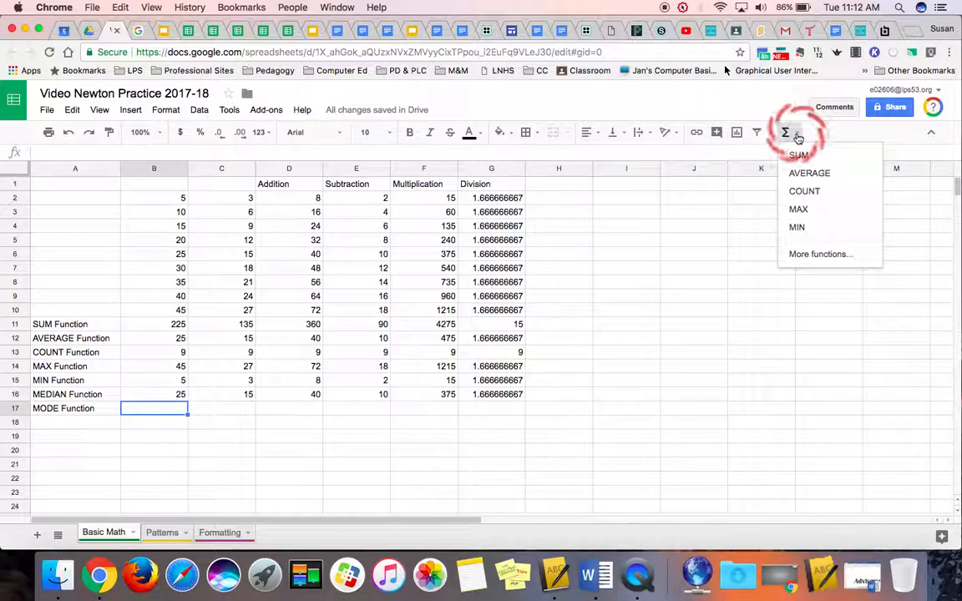
{"action": "left_click", "coordinate": [175, 411]}
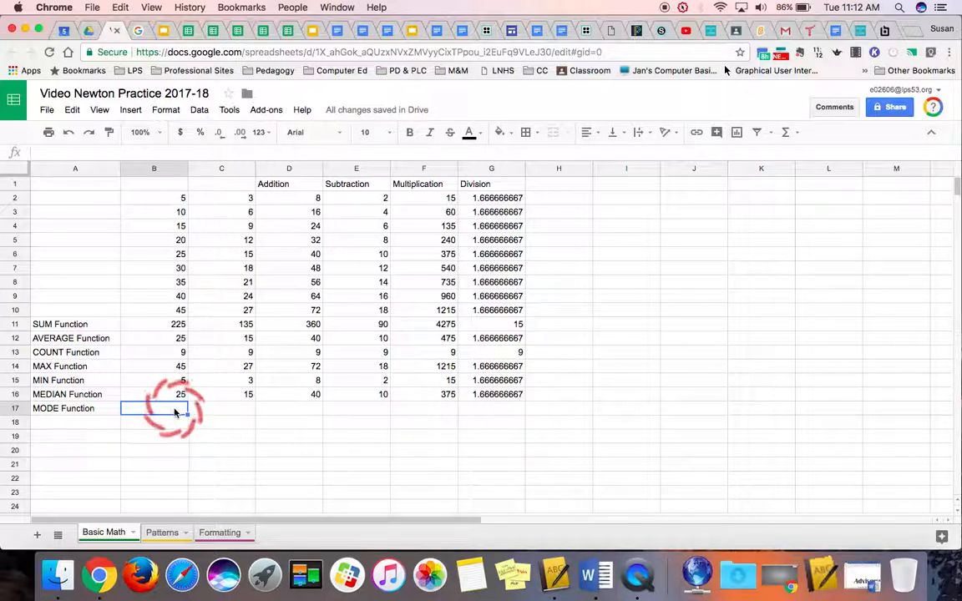
{"action": "type", "text": "=mo"}
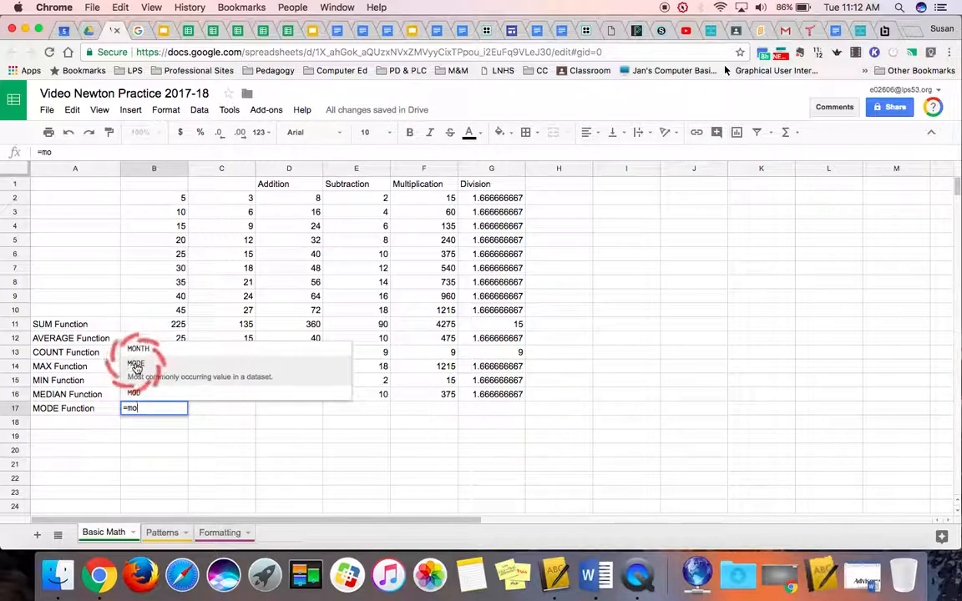
{"action": "left_click", "coordinate": [136, 365]}
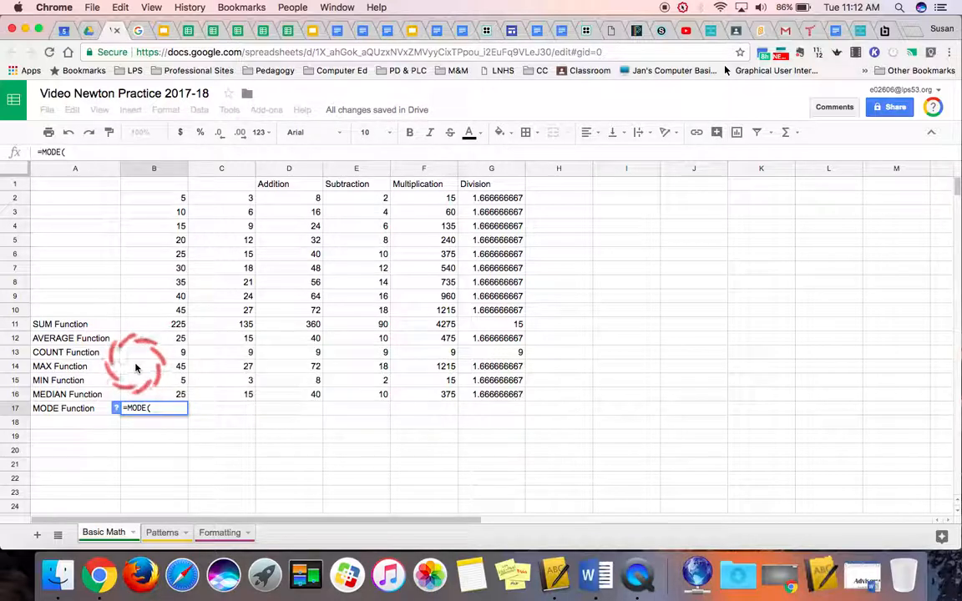
{"action": "type", "text": "b2"}
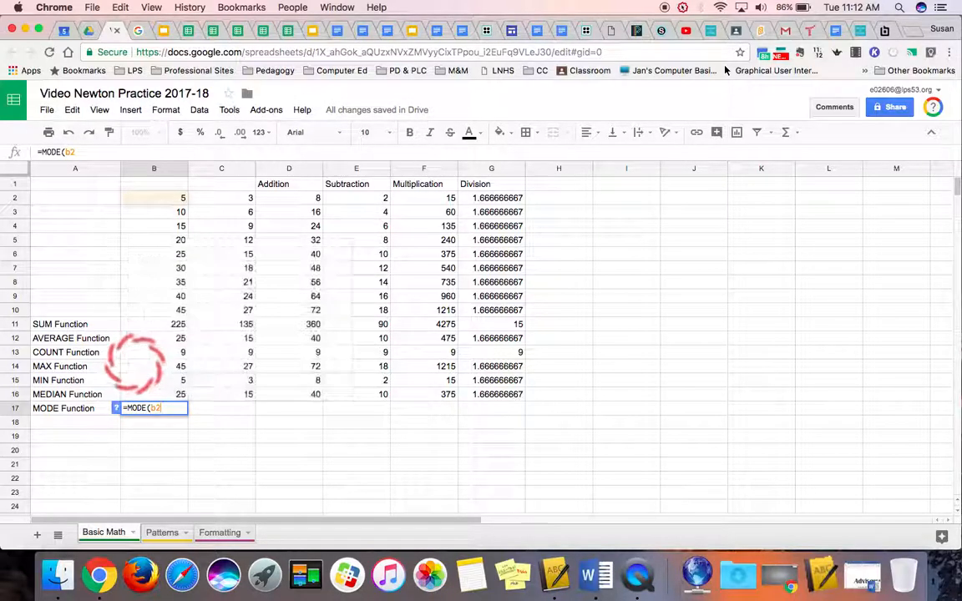
{"action": "type", "text": ":b"}
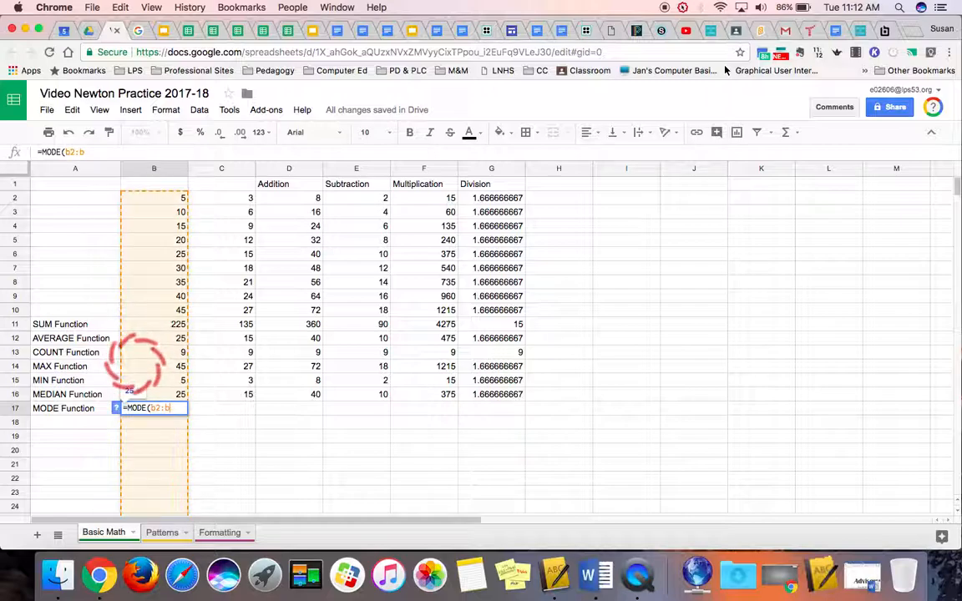
{"action": "type", "text": "10)"}
{"action": "key", "text": "Return"}
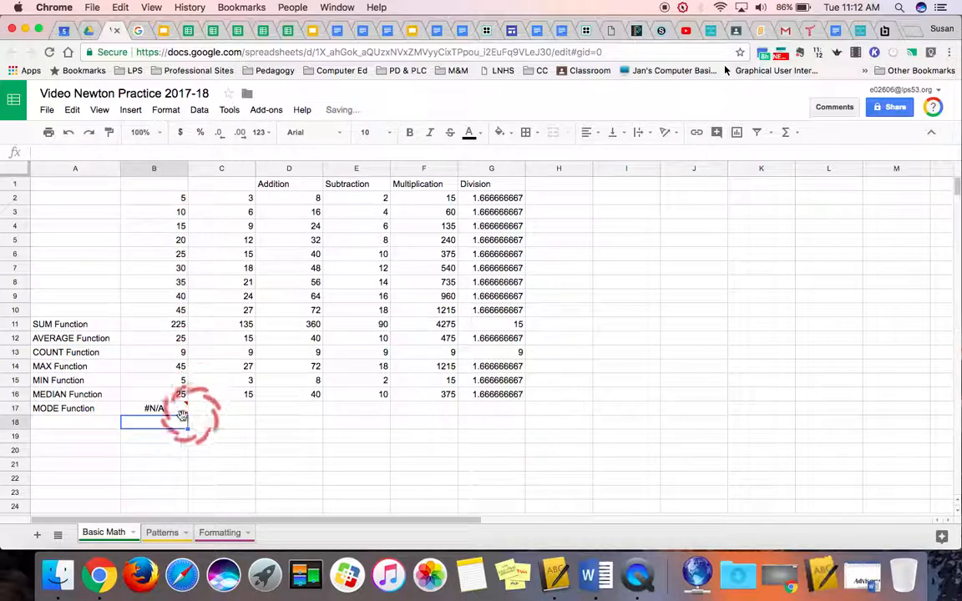
{"action": "left_click", "coordinate": [154, 413]}
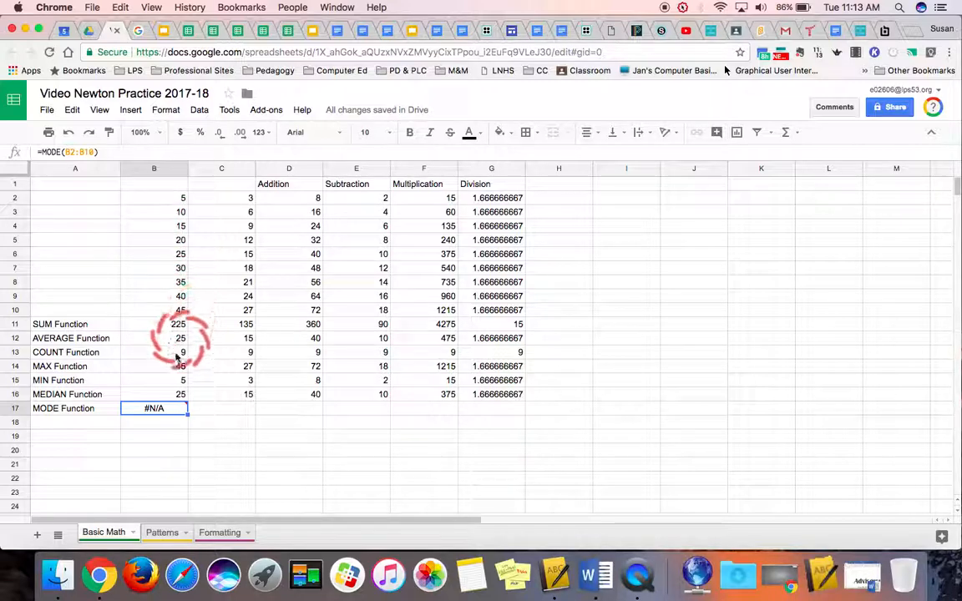
{"action": "mouse_move", "coordinate": [165, 410]}
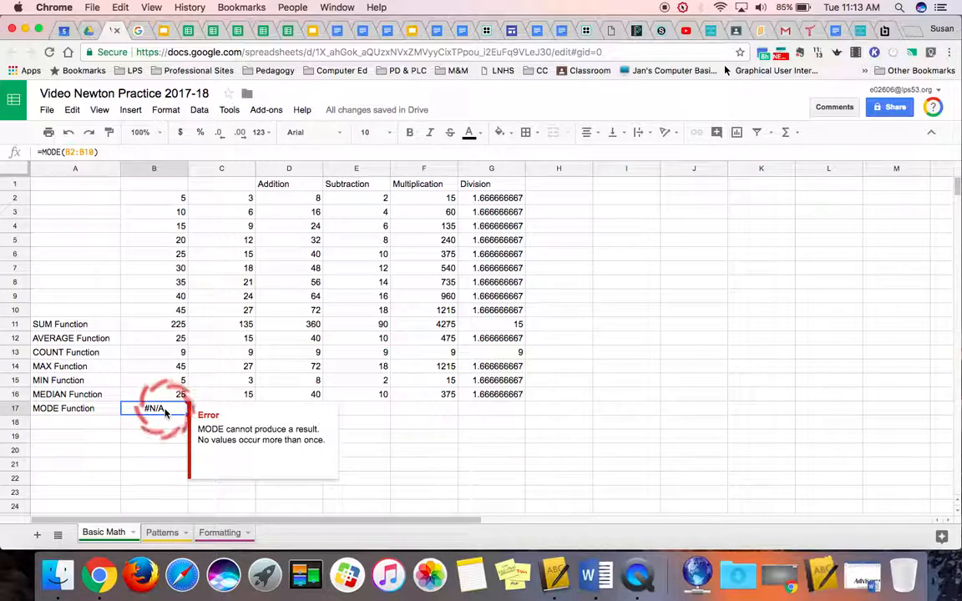
Set cell B3 to 5 so column B has a repeated value, and check the MODE formula in B17
{"action": "left_click", "coordinate": [174, 214]}
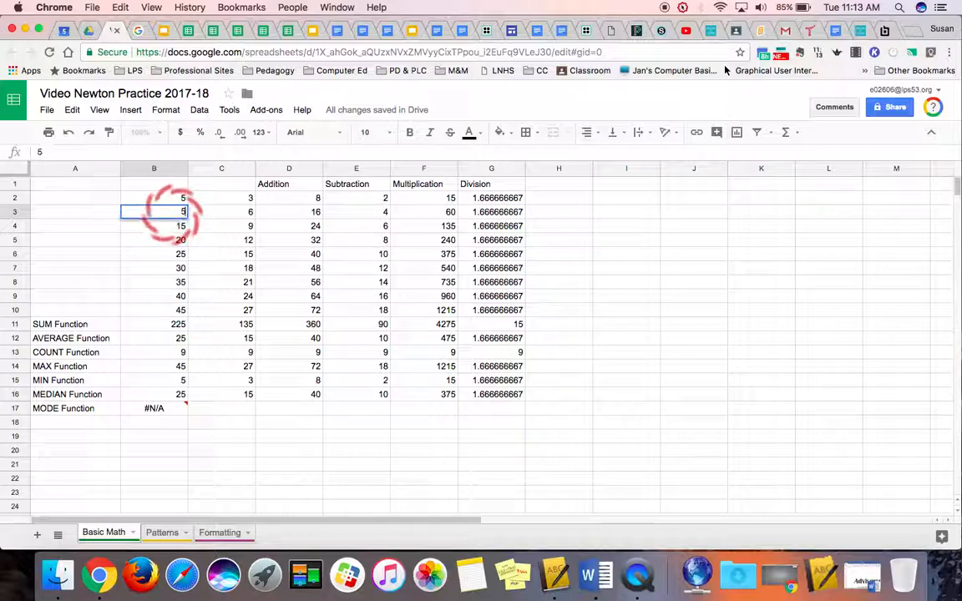
{"action": "key", "text": "Return"}
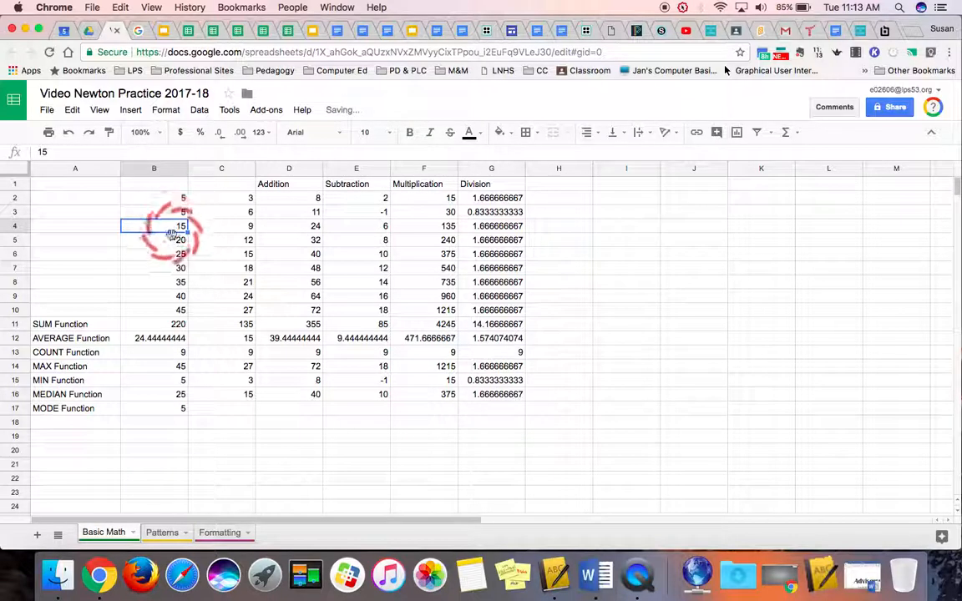
{"action": "left_click", "coordinate": [169, 408]}
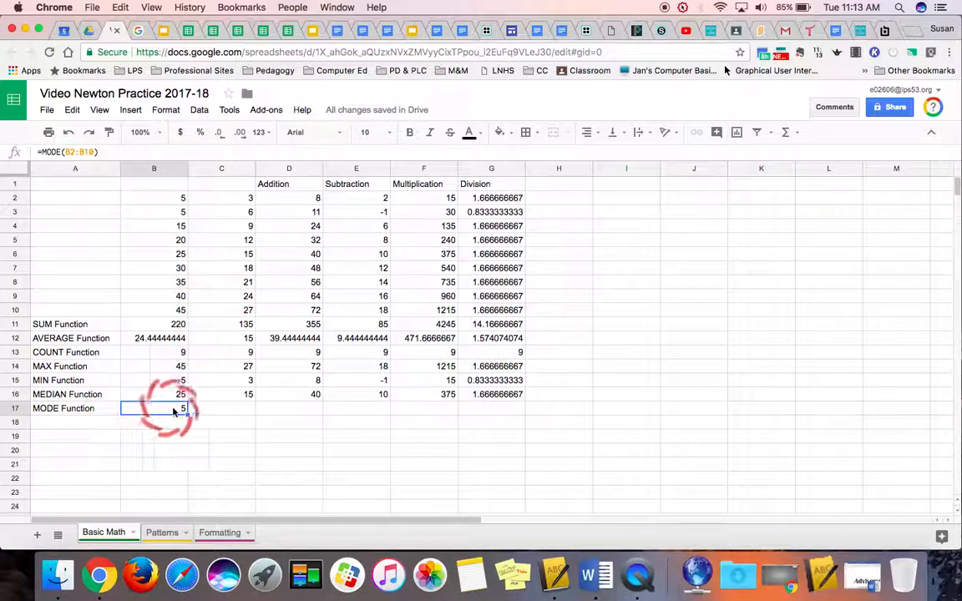
Restore the value of cell B3 to 10
{"action": "left_click", "coordinate": [178, 212]}
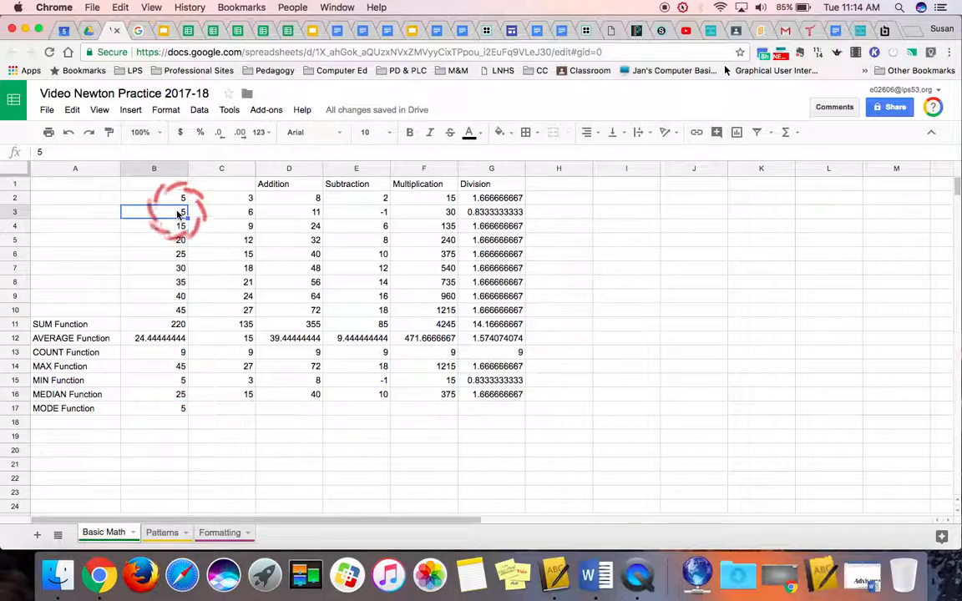
{"action": "type", "text": "10"}
{"action": "key", "text": "Return"}
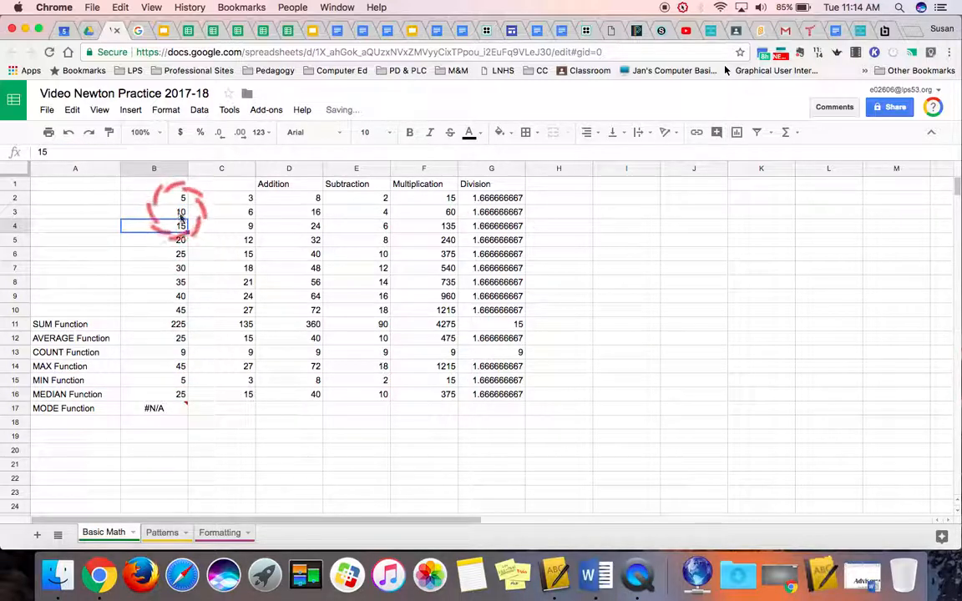
Fill the MODE formula from cell B17 across to G17 and inspect the copied cells
{"action": "left_click", "coordinate": [155, 409]}
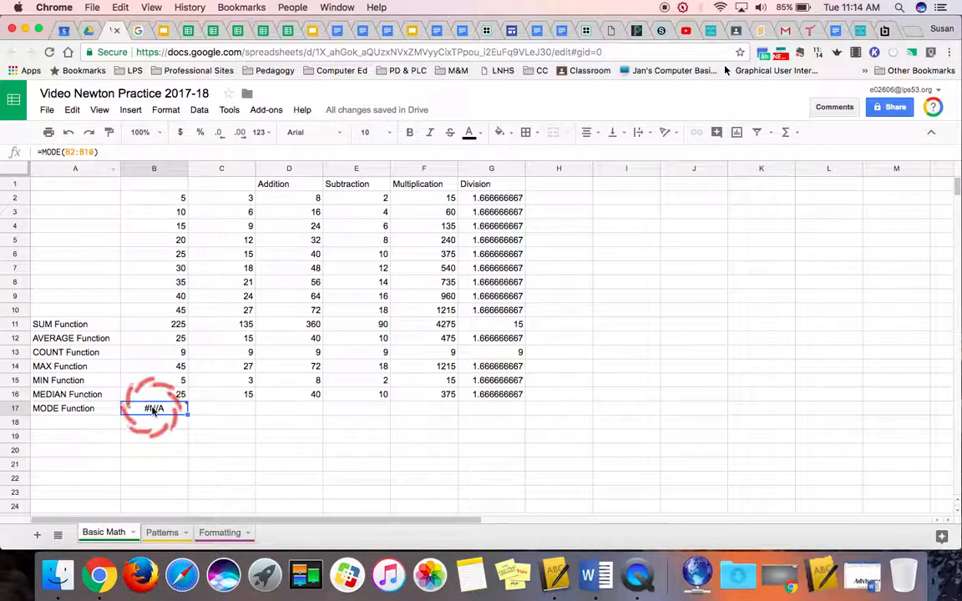
{"action": "mouse_move", "coordinate": [189, 408]}
{"action": "left_click_drag", "start_coordinate": [188, 409], "coordinate": [489, 409]}
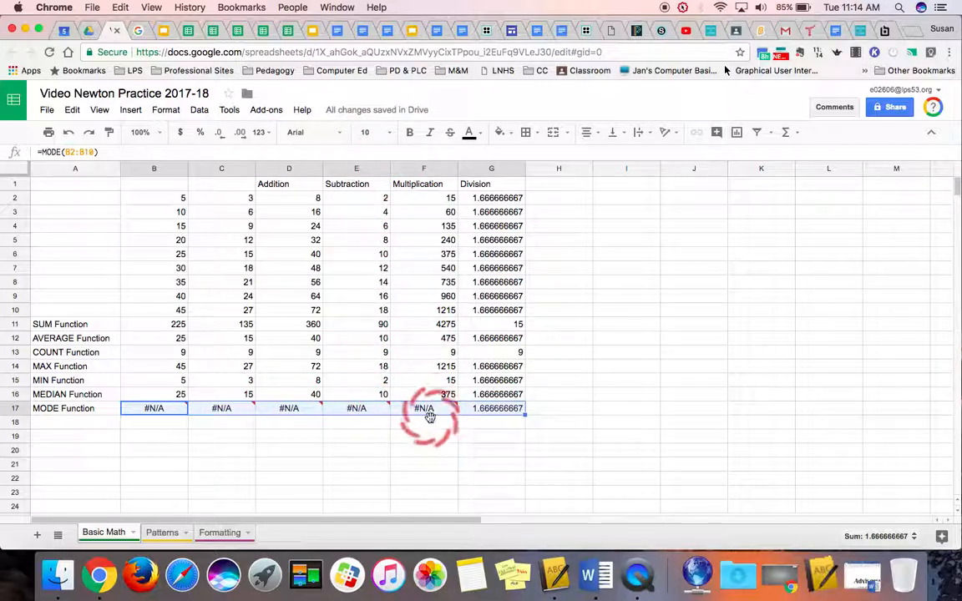
{"action": "mouse_move", "coordinate": [430, 416]}
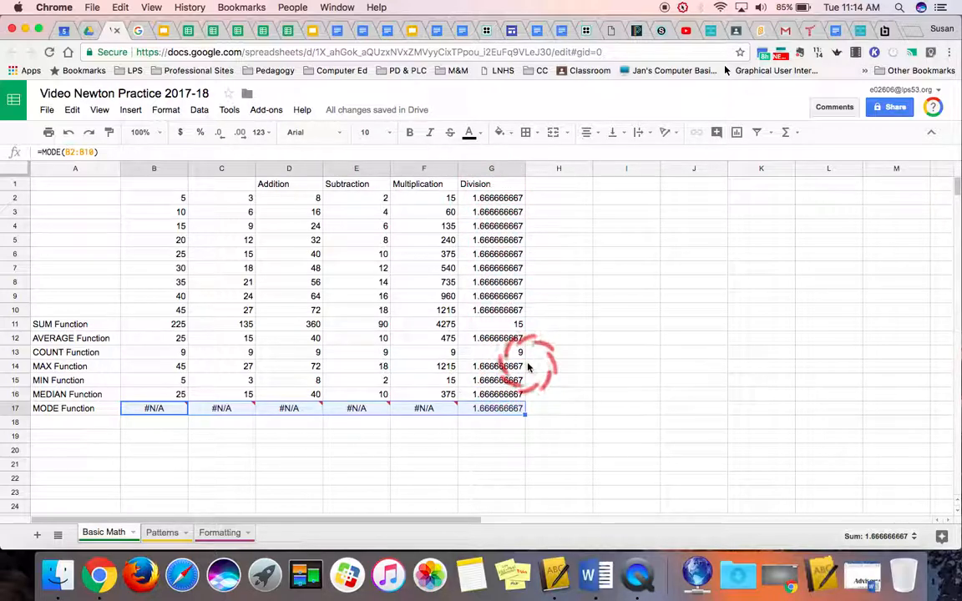
Check the MODE formula in cell G17 and the error note on cell C17
{"action": "left_click", "coordinate": [498, 408]}
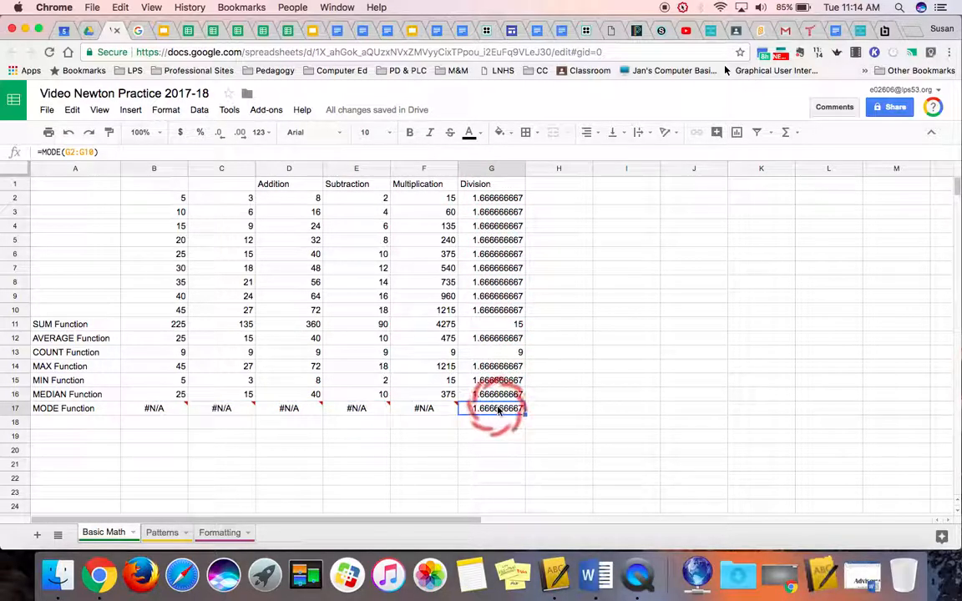
{"action": "mouse_move", "coordinate": [219, 412]}
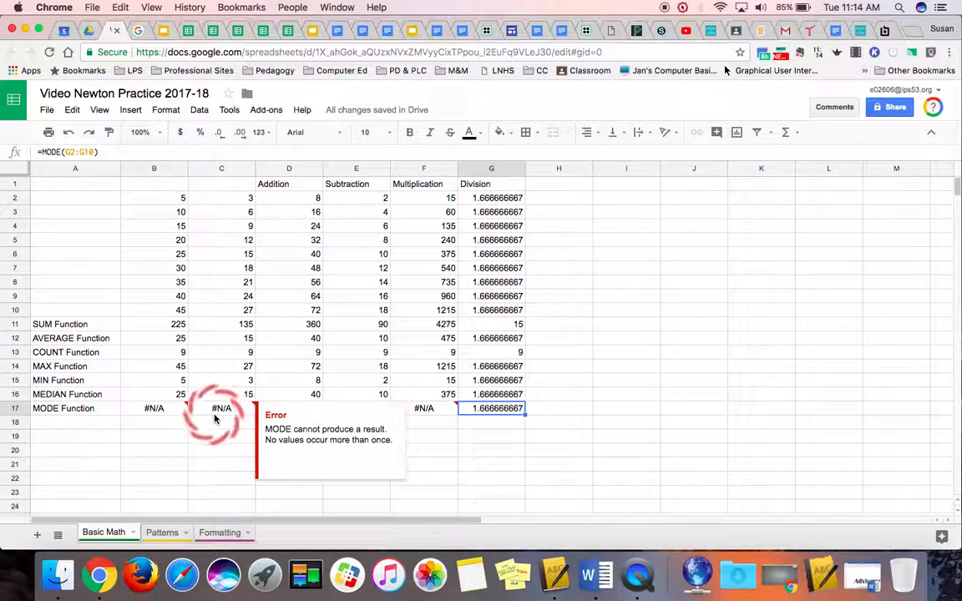
{"action": "left_click", "coordinate": [58, 441]}
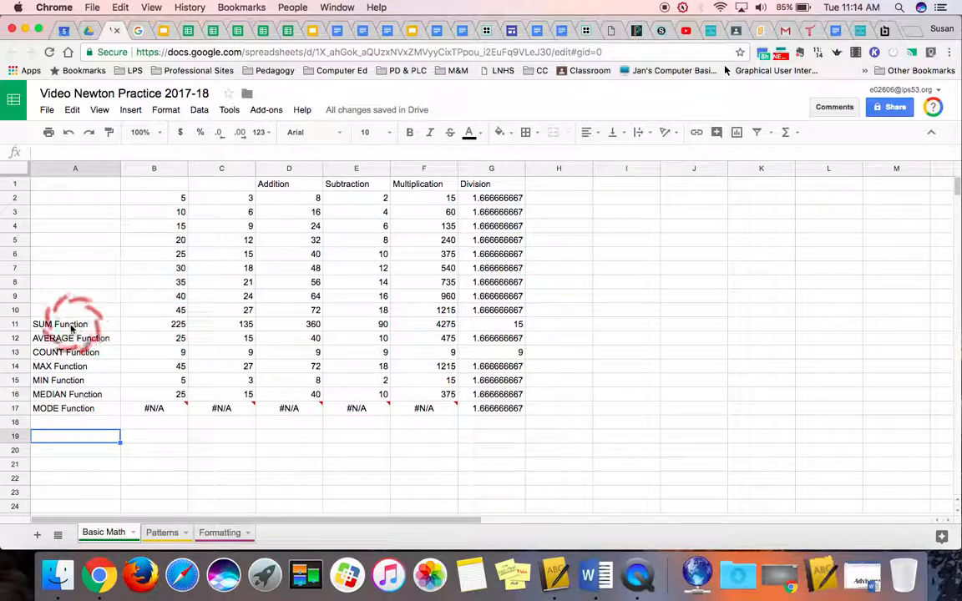
Re-enter the end cell of the SUM formula's range in B11 as b10, giving =SUM(B2:b10)
{"action": "left_click", "coordinate": [154, 324]}
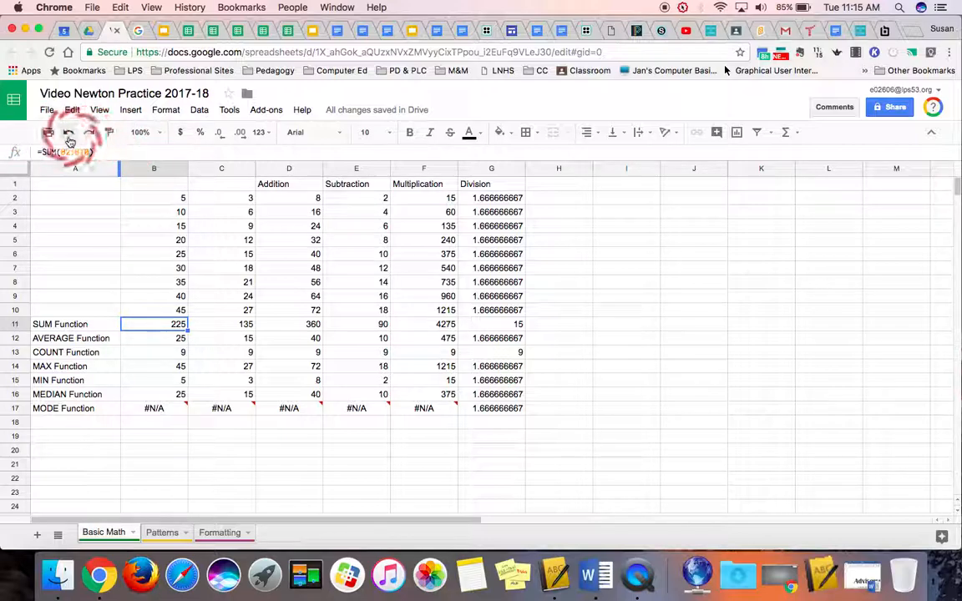
{"action": "left_click", "coordinate": [117, 152]}
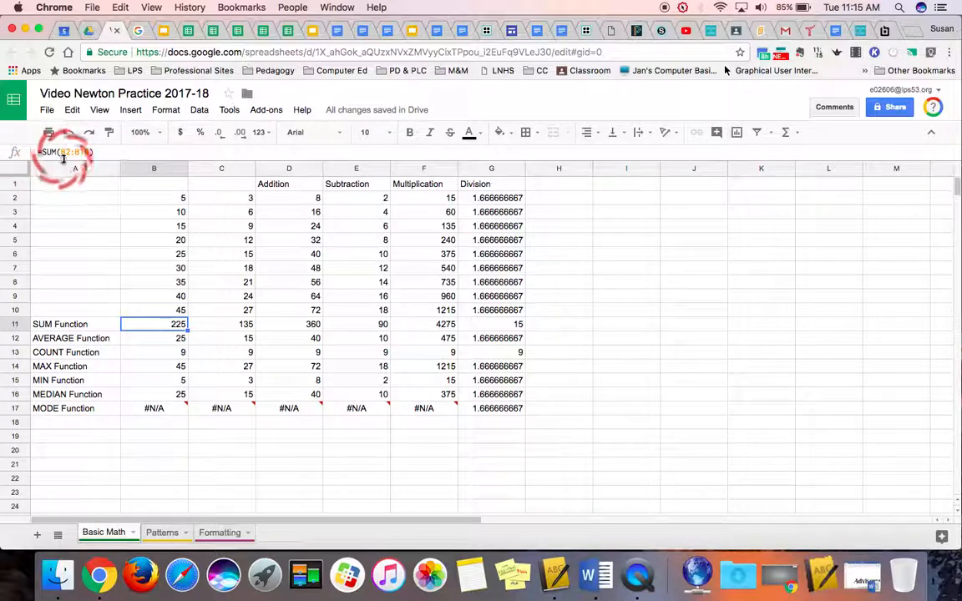
{"action": "left_click", "coordinate": [71, 154]}
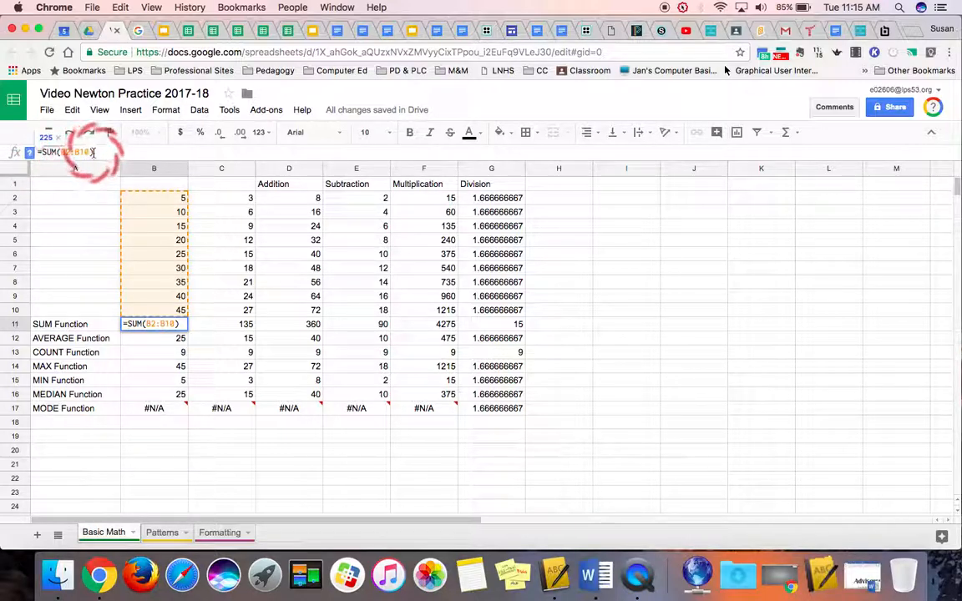
{"action": "key", "text": "BackSpace"}
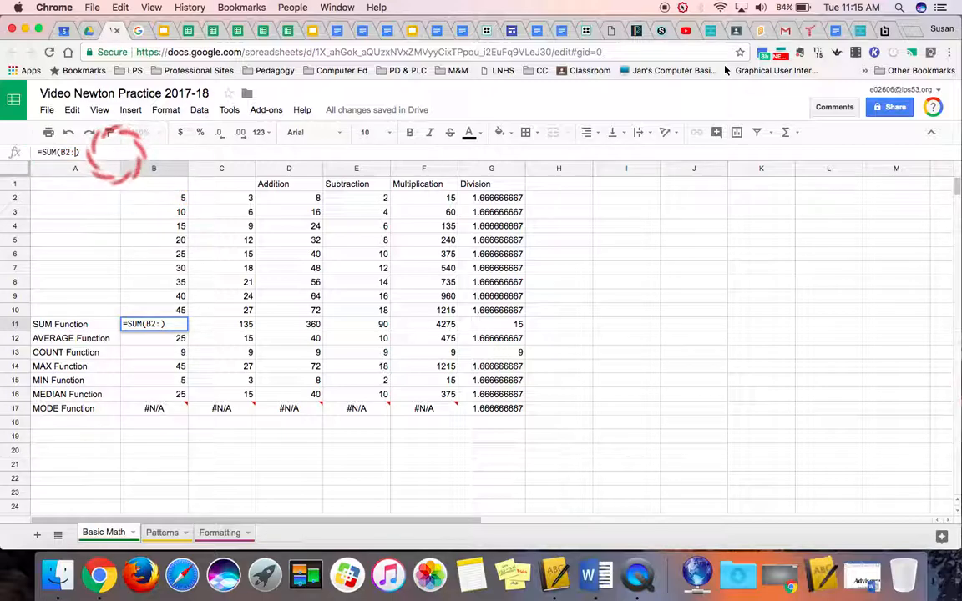
{"action": "type", "text": "b10"}
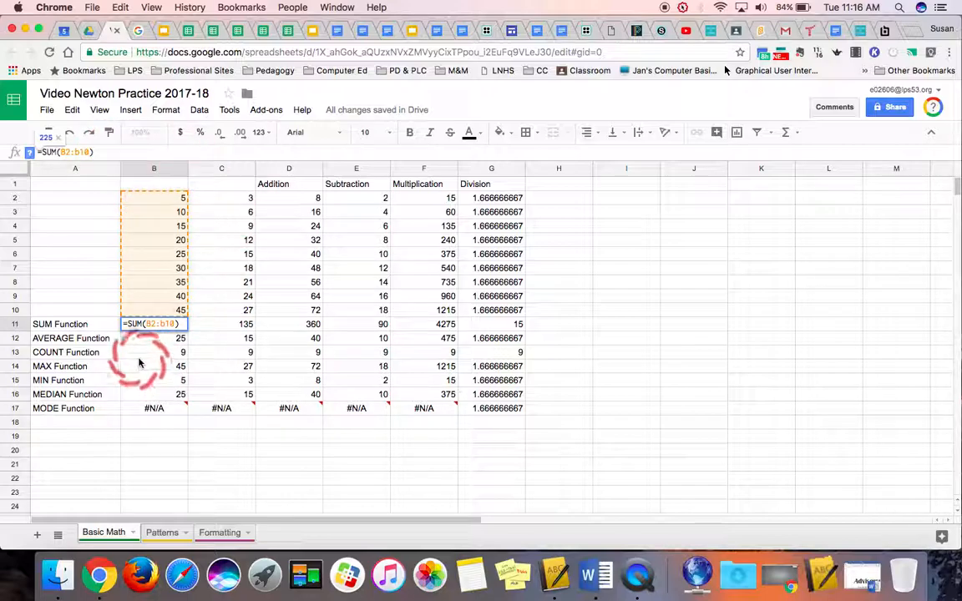
{"action": "mouse_move", "coordinate": [159, 417]}
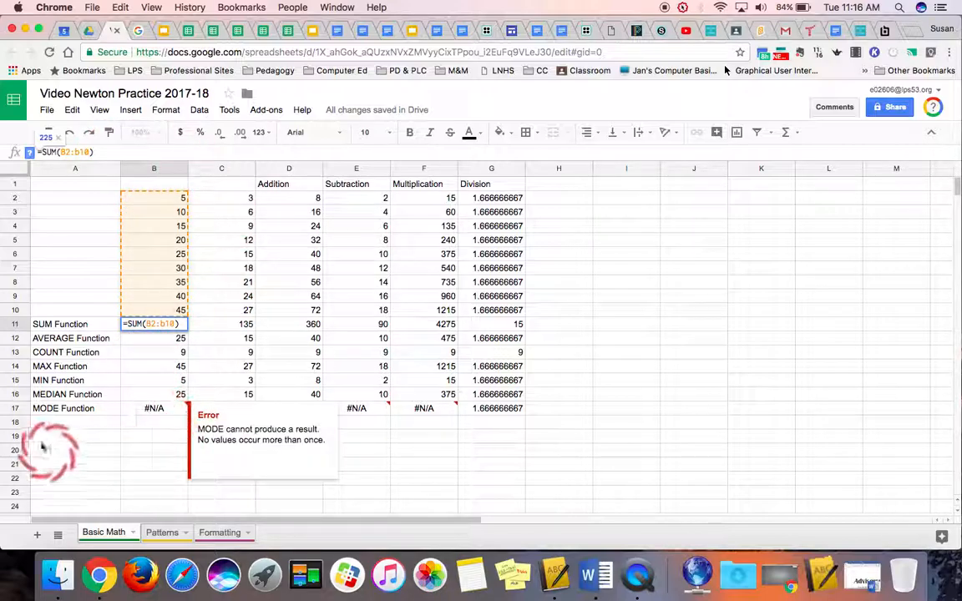
{"action": "left_click", "coordinate": [70, 425]}
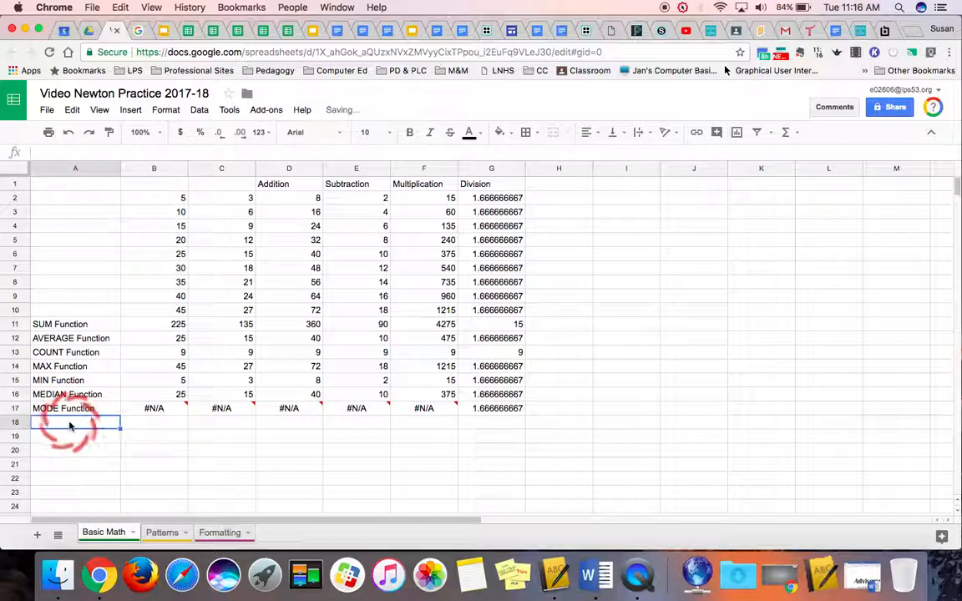